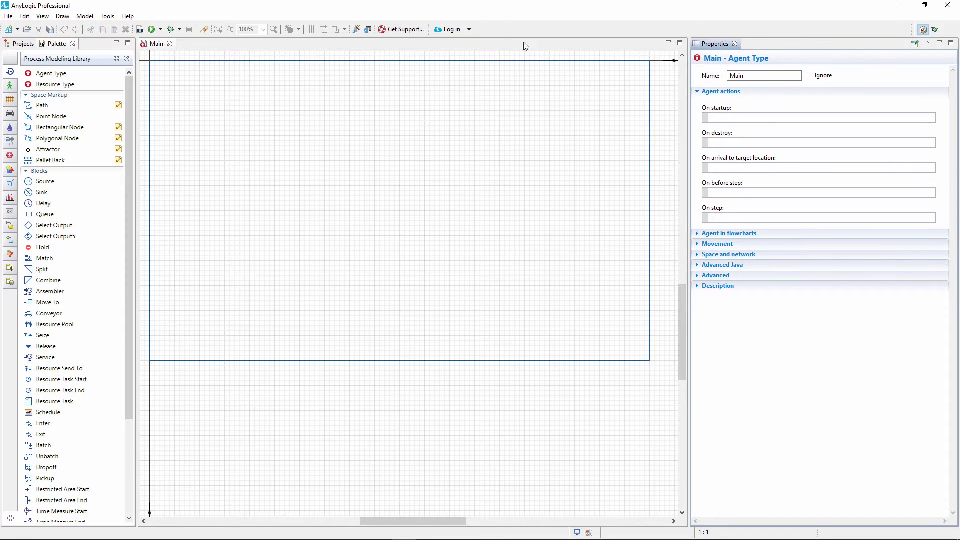
Step: Browse the probability distribution chooser, previewing the Beta, Exponential, Laplace and Normal distributions
left_click(356, 30)
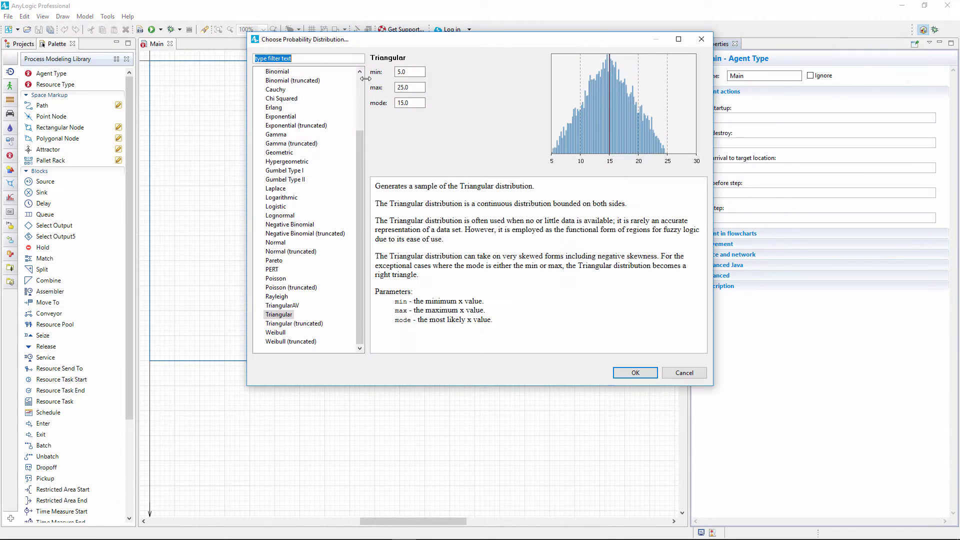
left_click_drag(363, 145, 361, 83)
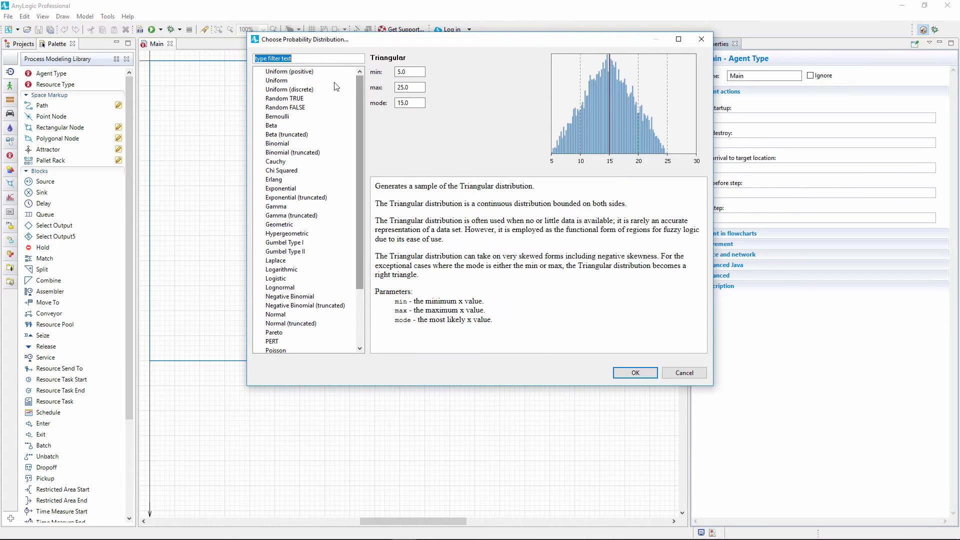
left_click(277, 127)
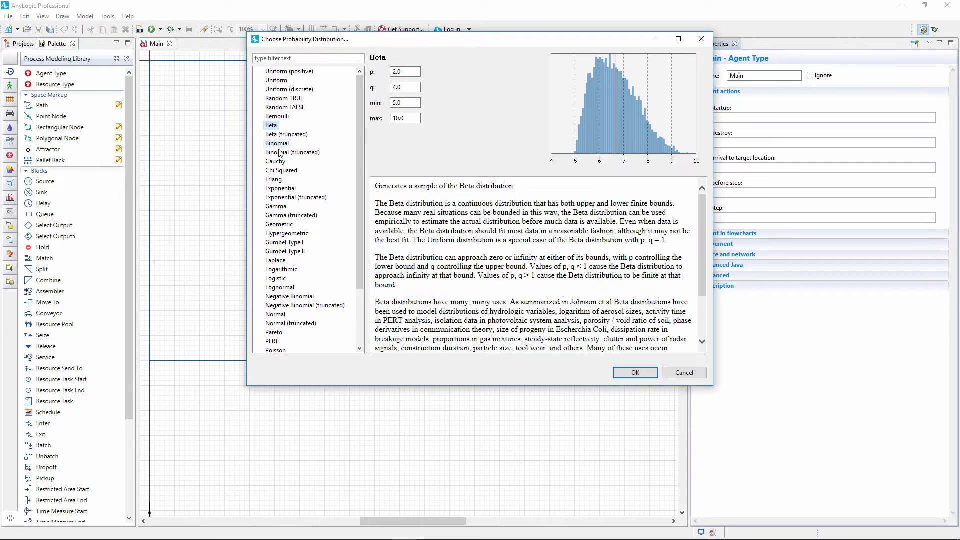
left_click(282, 190)
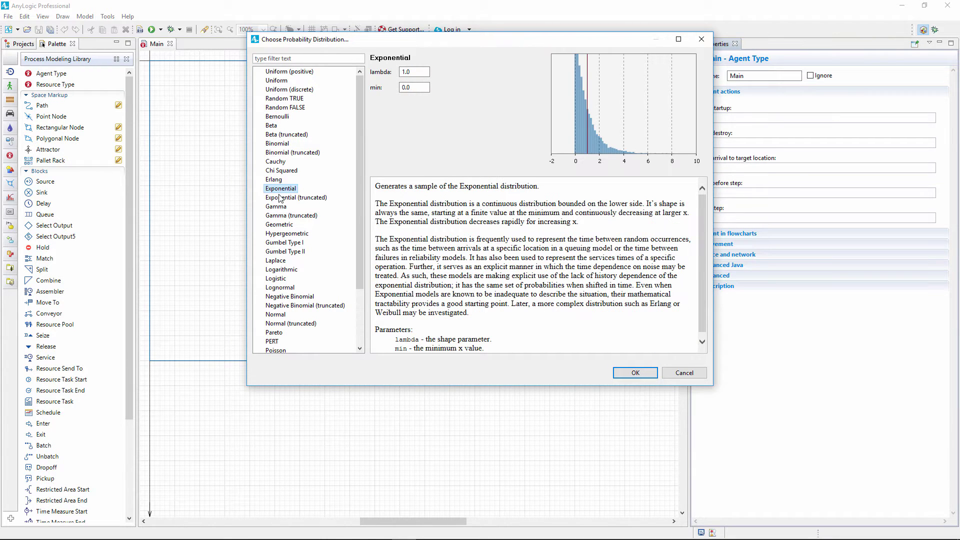
left_click(284, 262)
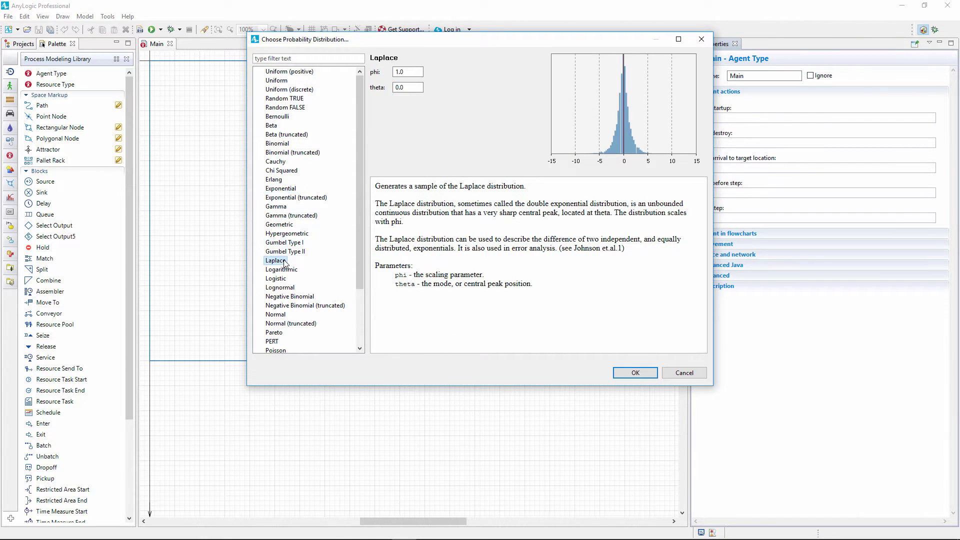
left_click(286, 316)
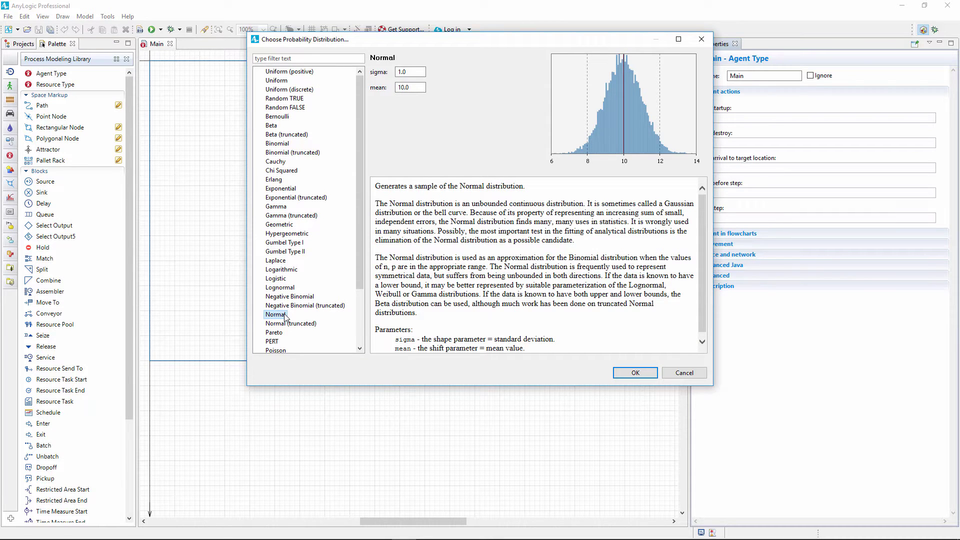
double_click(286, 316)
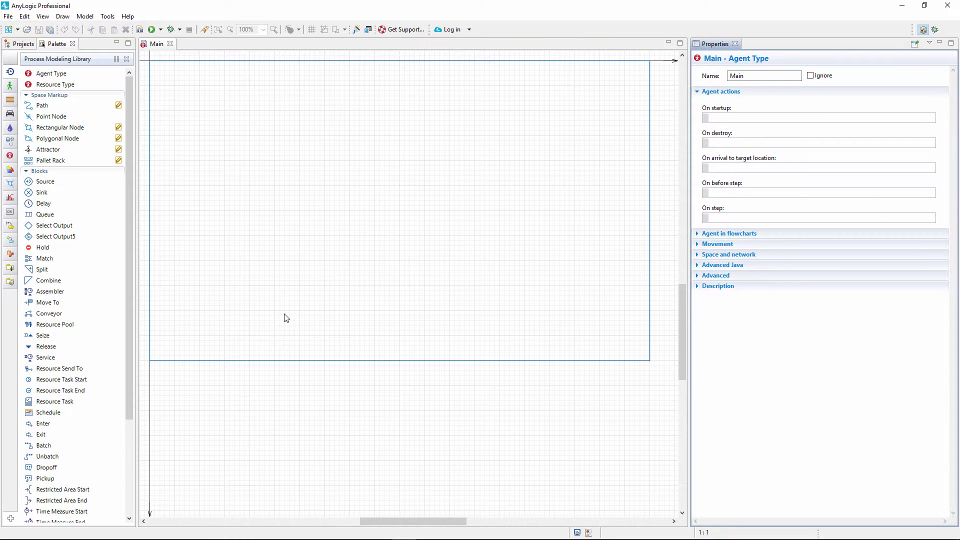
Step: Place a new agent on Main as a population of agent type Person and go to the animation step
left_click(10, 156)
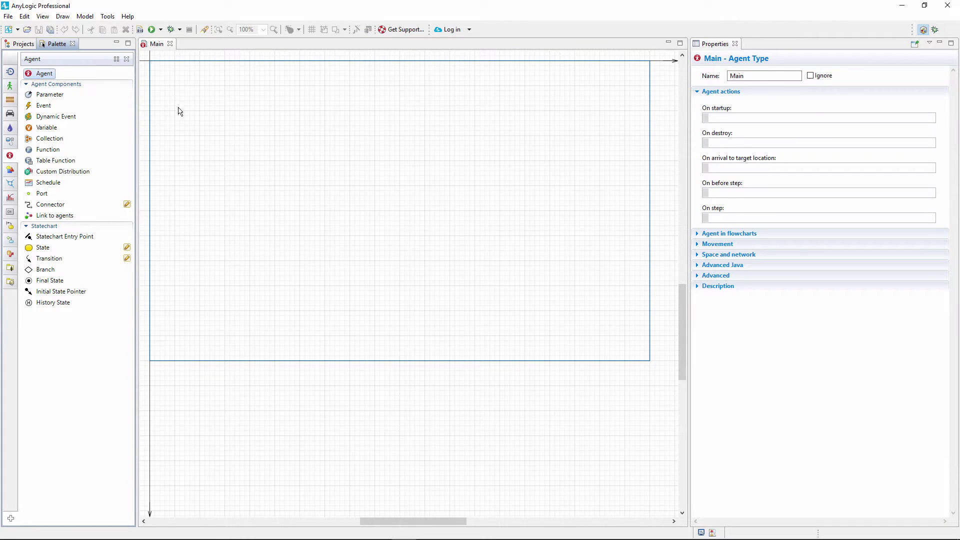
left_click_drag(180, 111, 194, 114)
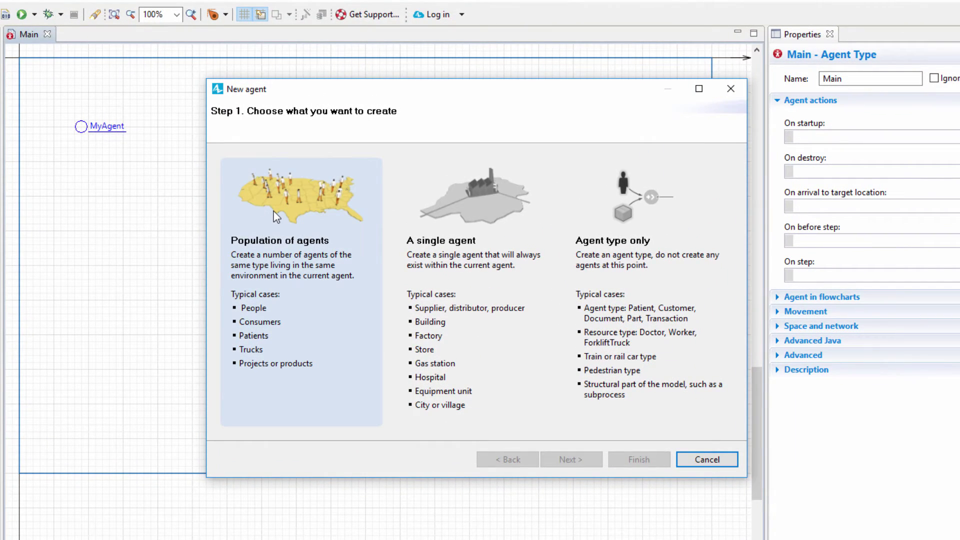
left_click(277, 216)
type("Person")
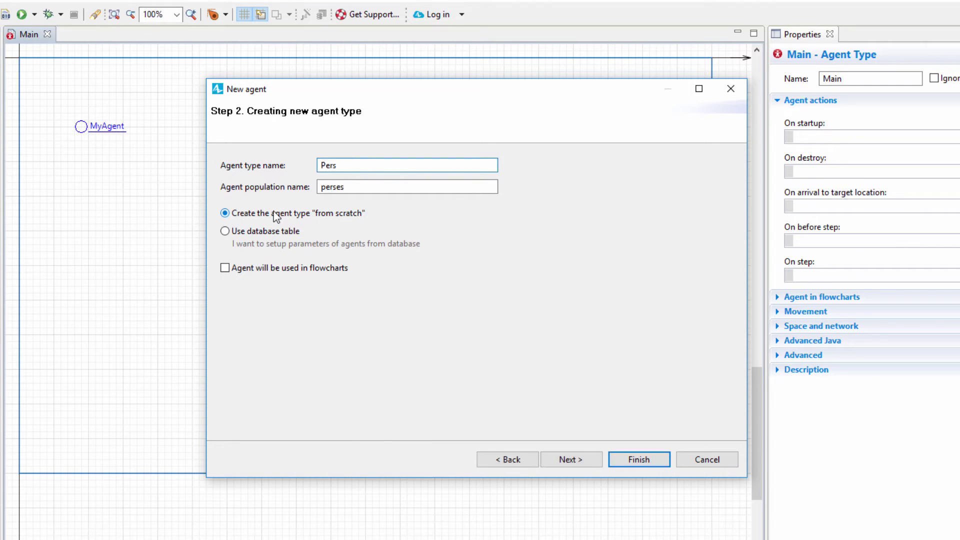
left_click(572, 461)
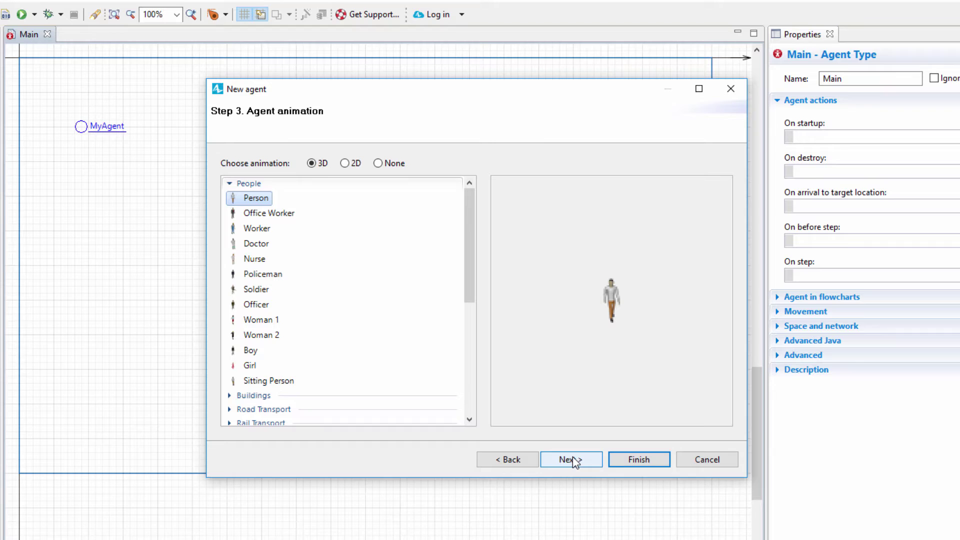
Step: Add a sex parameter of type Option List using a new option list named Sex
left_click(572, 460)
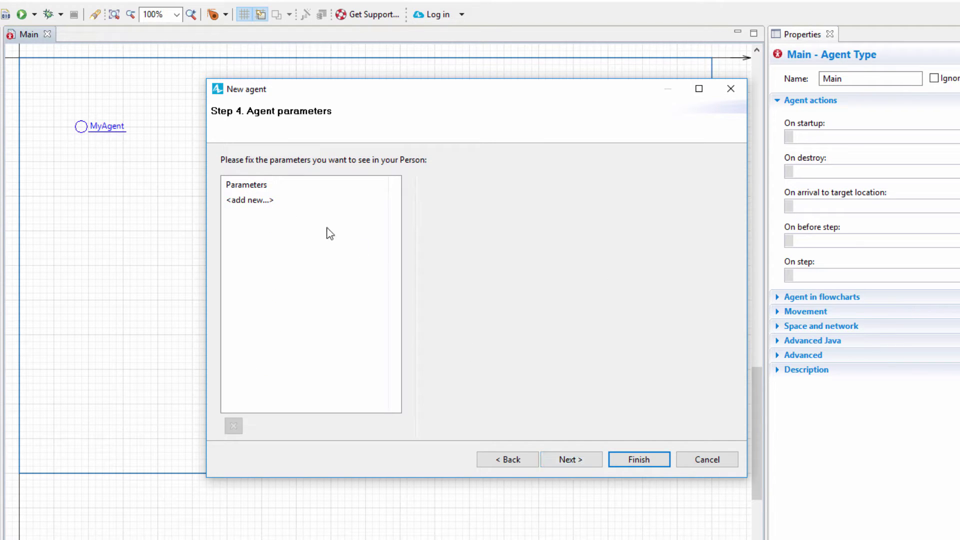
left_click(295, 202)
type("sex")
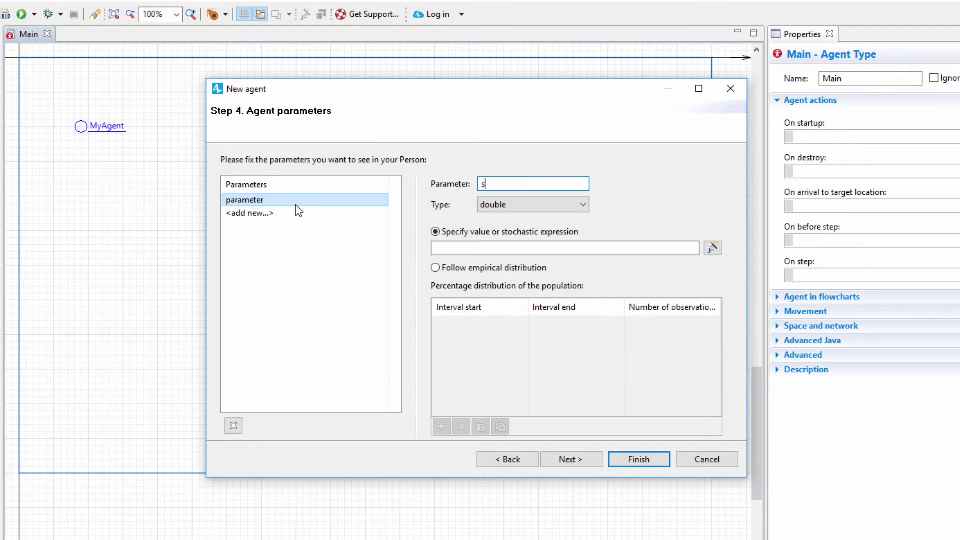
left_click(533, 205)
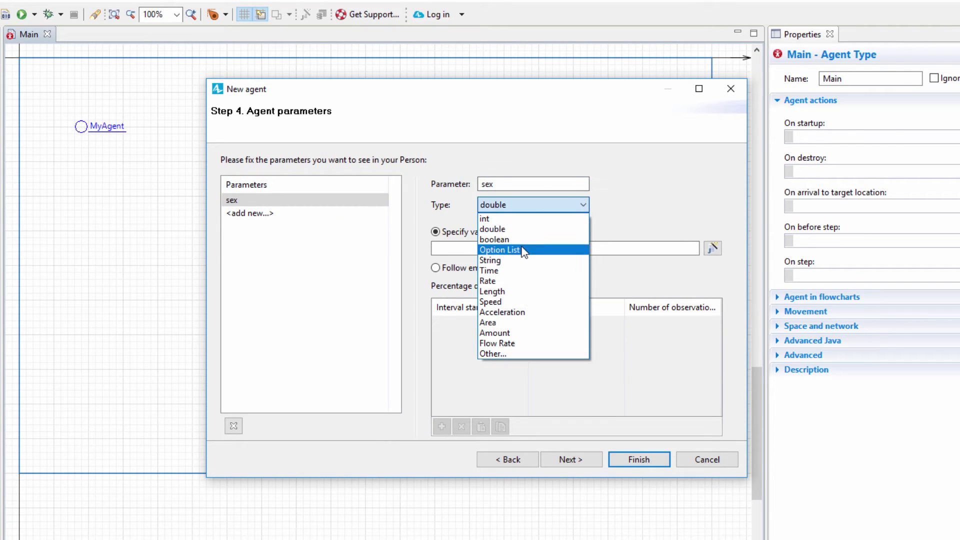
left_click(525, 249)
left_click(594, 236)
left_click_drag(594, 236, 542, 238)
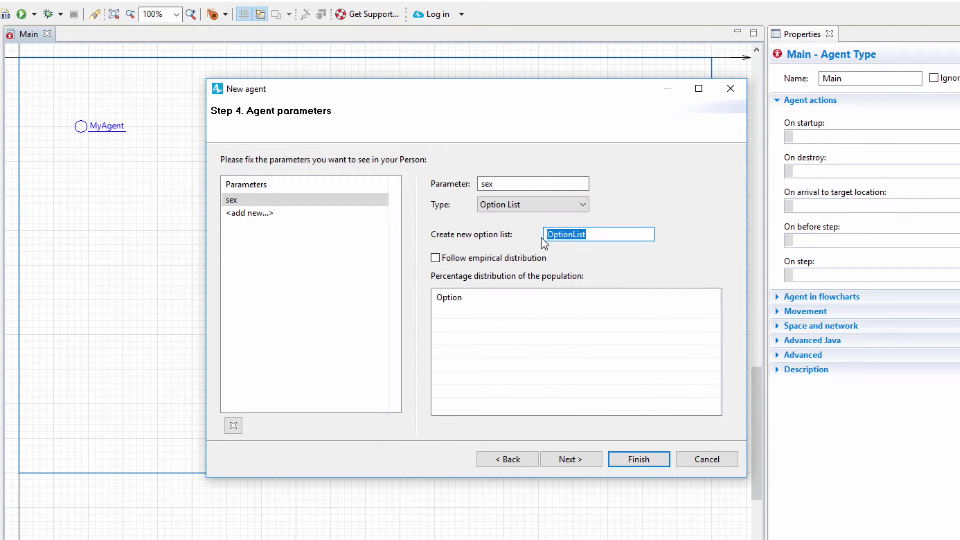
type("Sex")
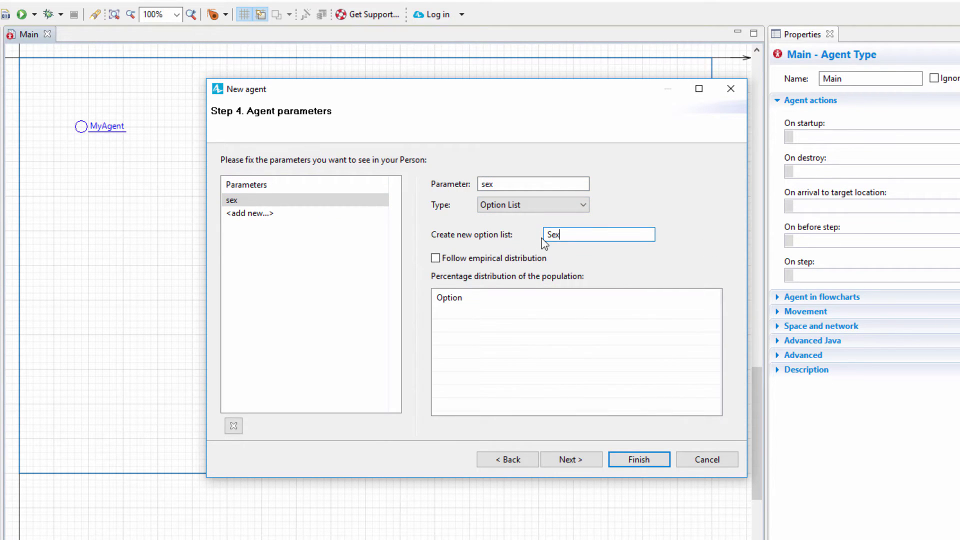
Step: Give the Sex option list the values MALE and FEMALE
left_click(506, 317)
type("MALE")
key("Return")
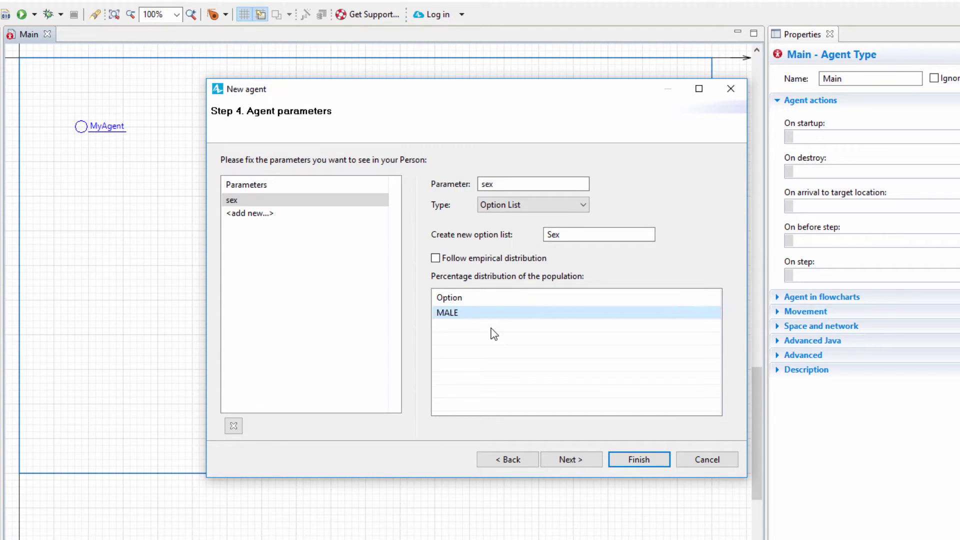
left_click(490, 326)
type("FEMALE")
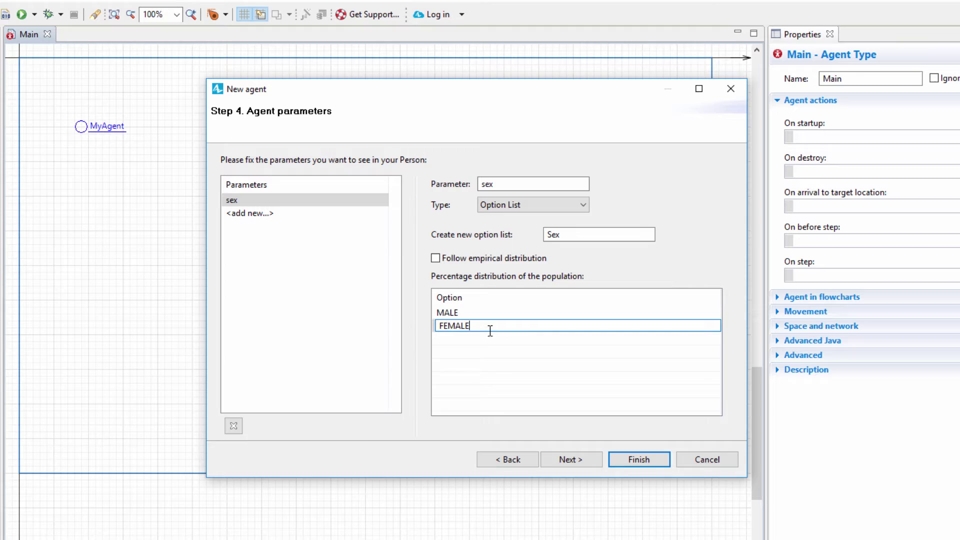
key("Return")
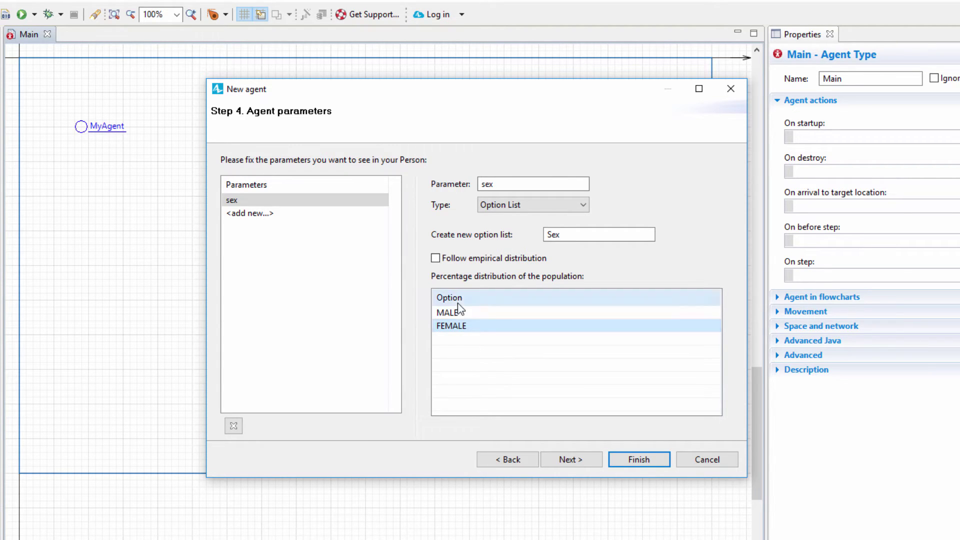
Step: Make sex follow an empirical distribution of 48% MALE and 52% FEMALE
left_click(435, 259)
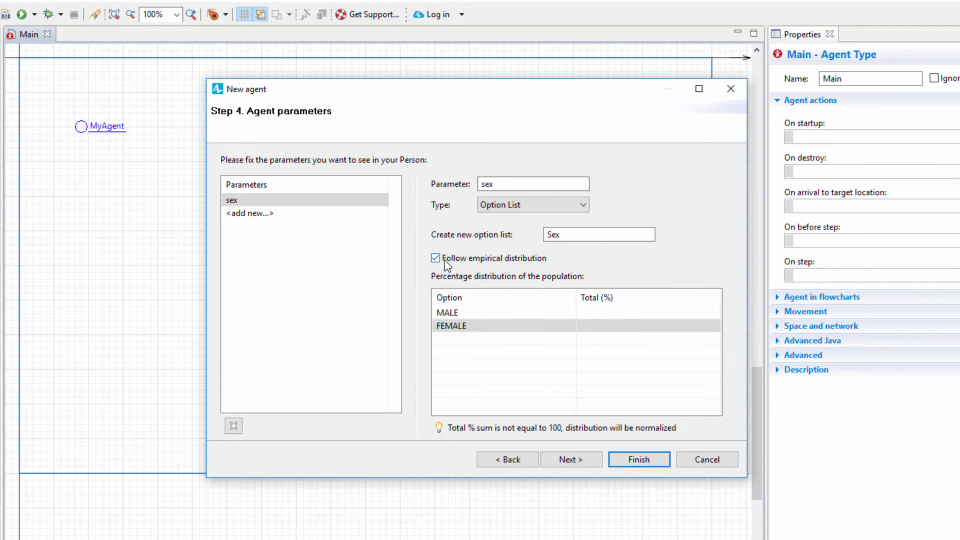
left_click(609, 311)
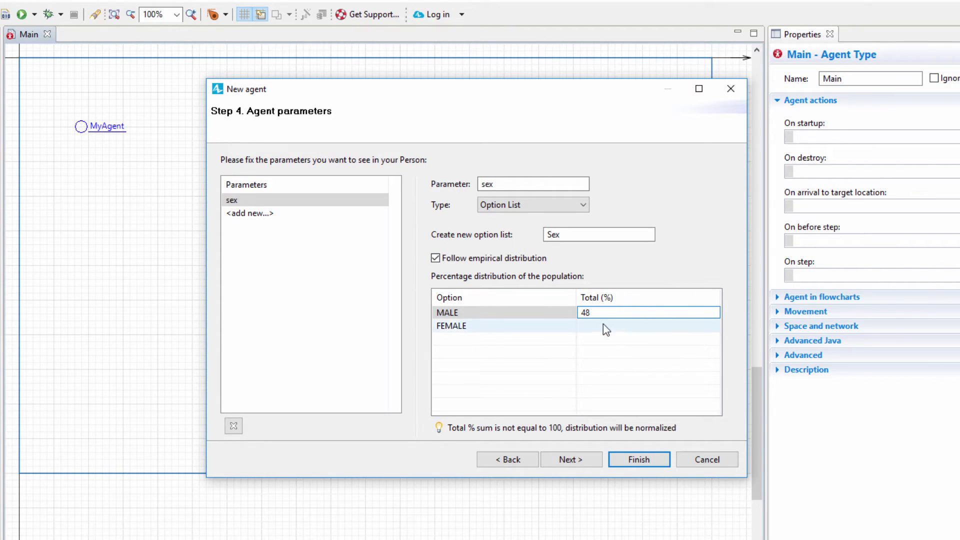
left_click(604, 325)
type("5")
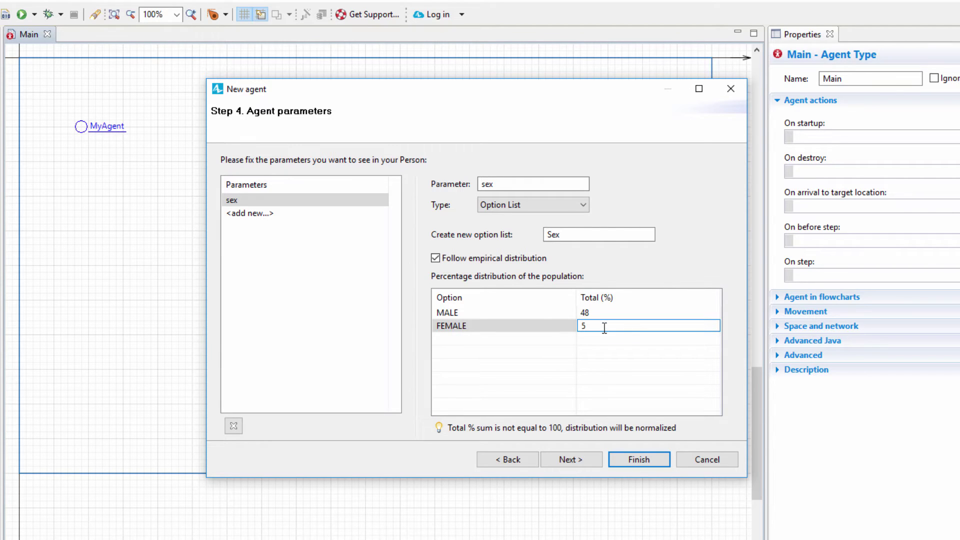
type("2")
left_click(603, 338)
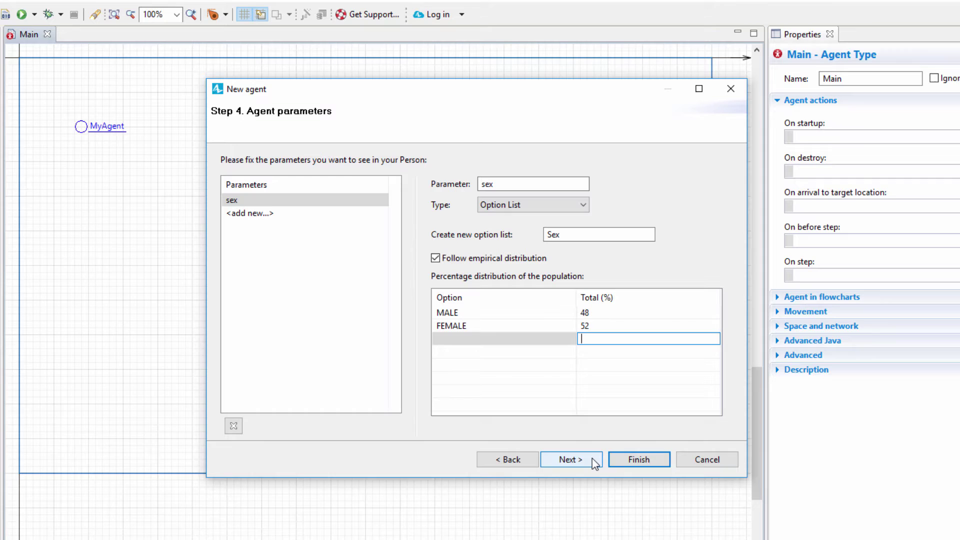
key("Escape")
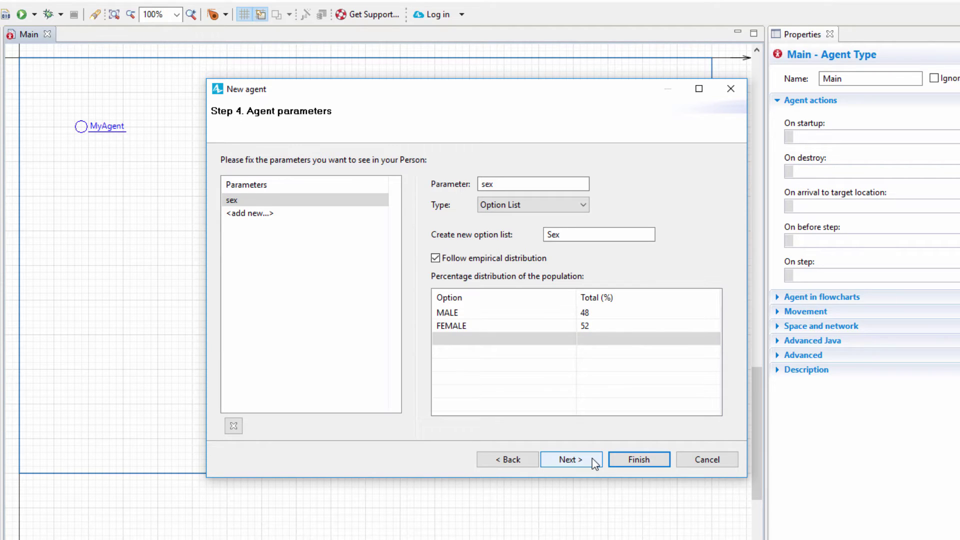
Step: Set the people population size to 1000 agents and finish the wizard
left_click(592, 458)
left_click(369, 166)
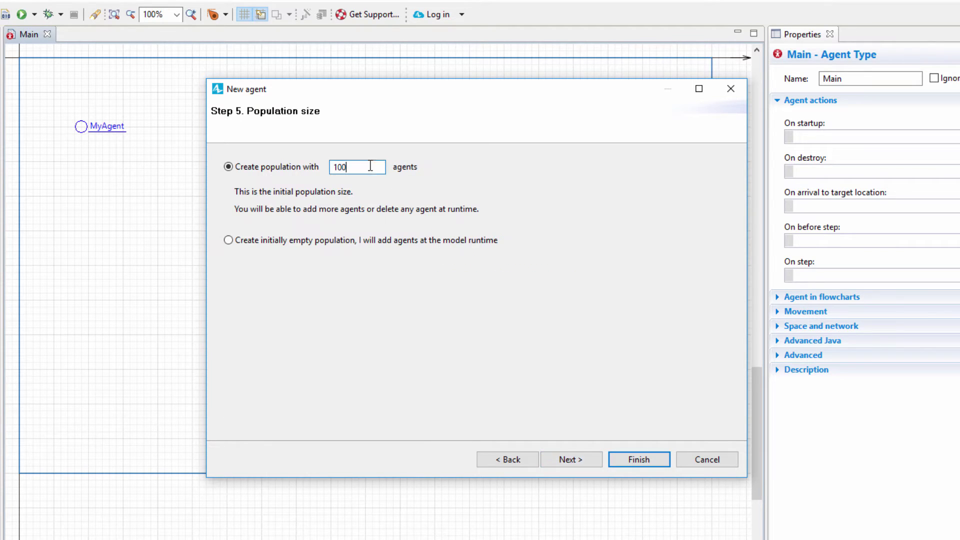
type("0")
left_click(641, 459)
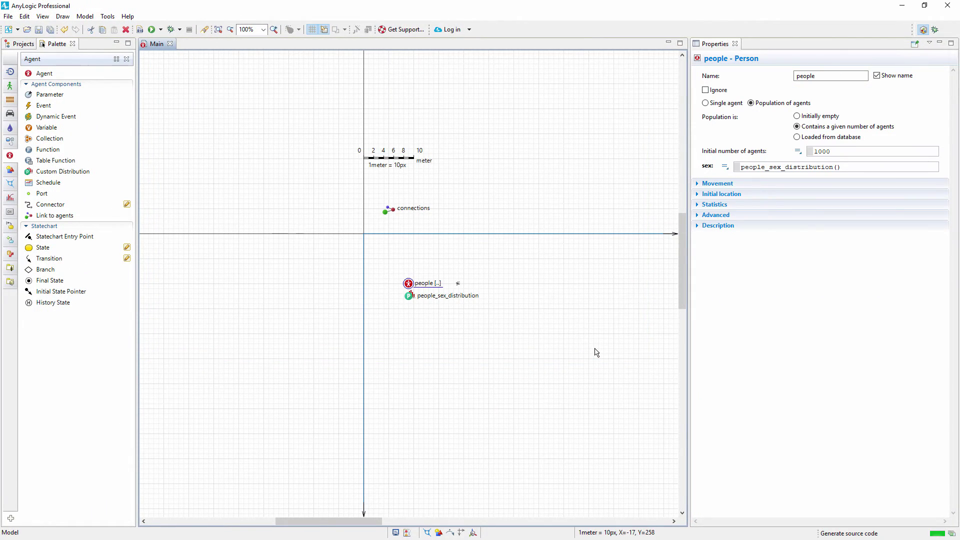
Step: Open the Person agent type and add an int parameter named age
left_click(19, 45)
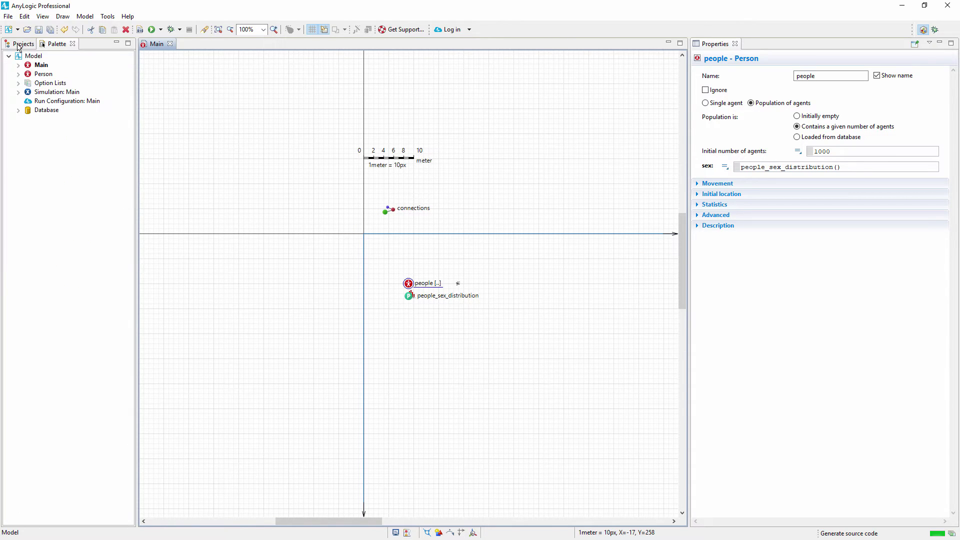
double_click(42, 75)
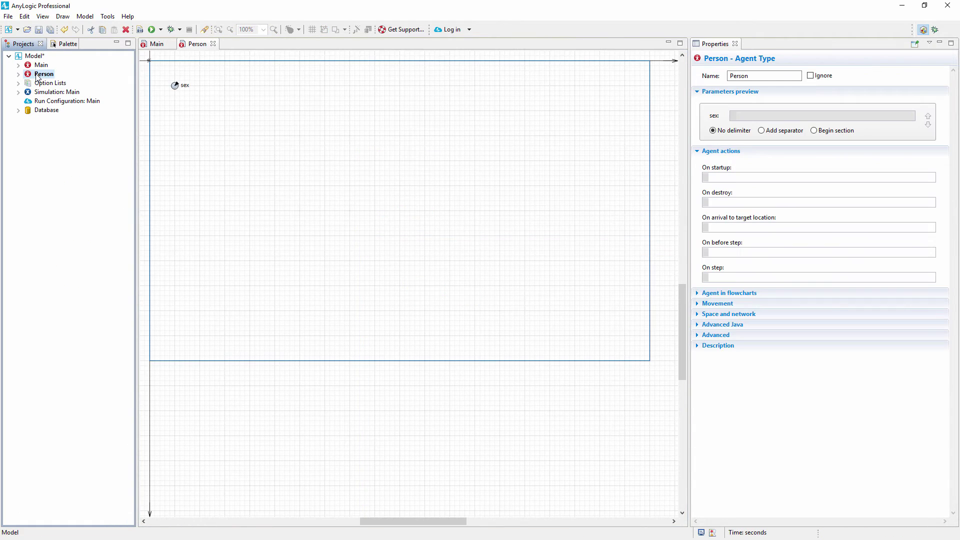
left_click(61, 45)
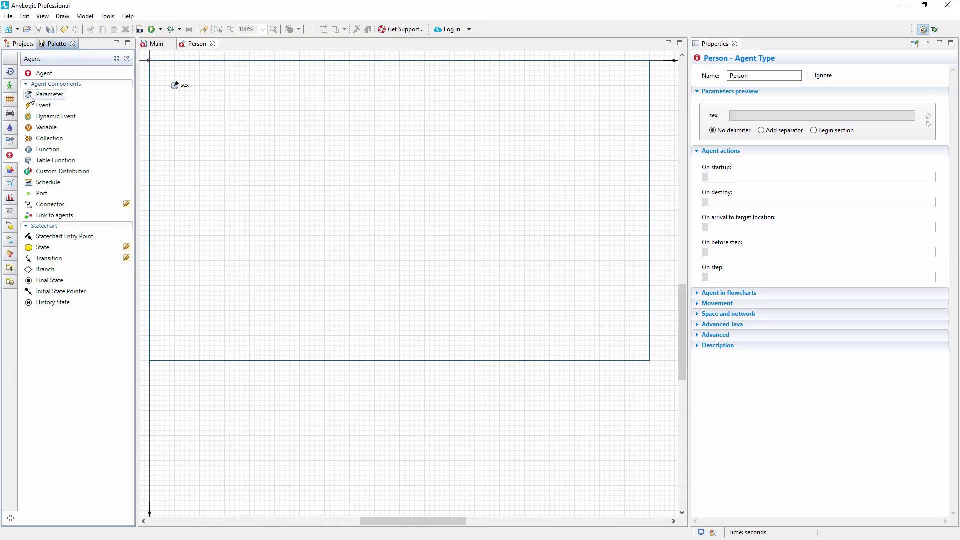
left_click_drag(30, 99, 177, 114)
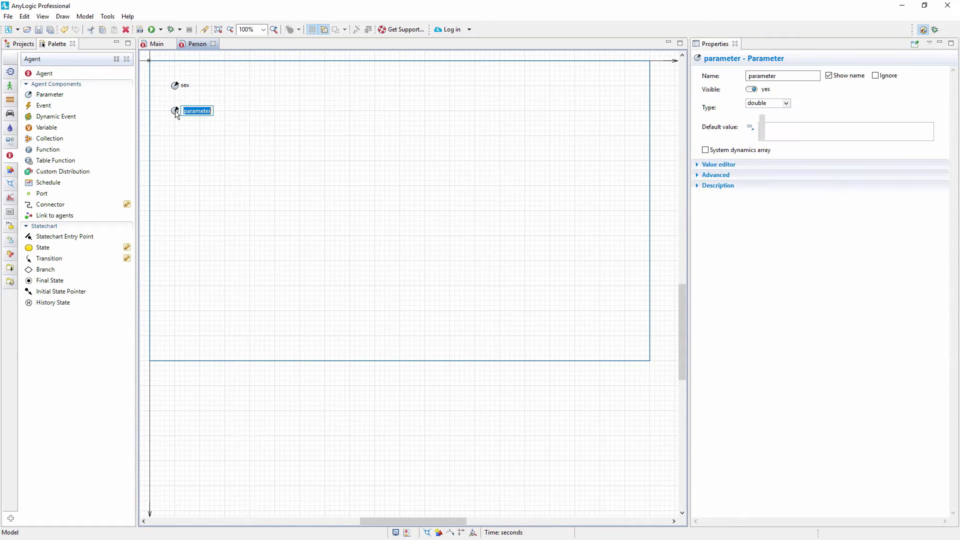
double_click(760, 76)
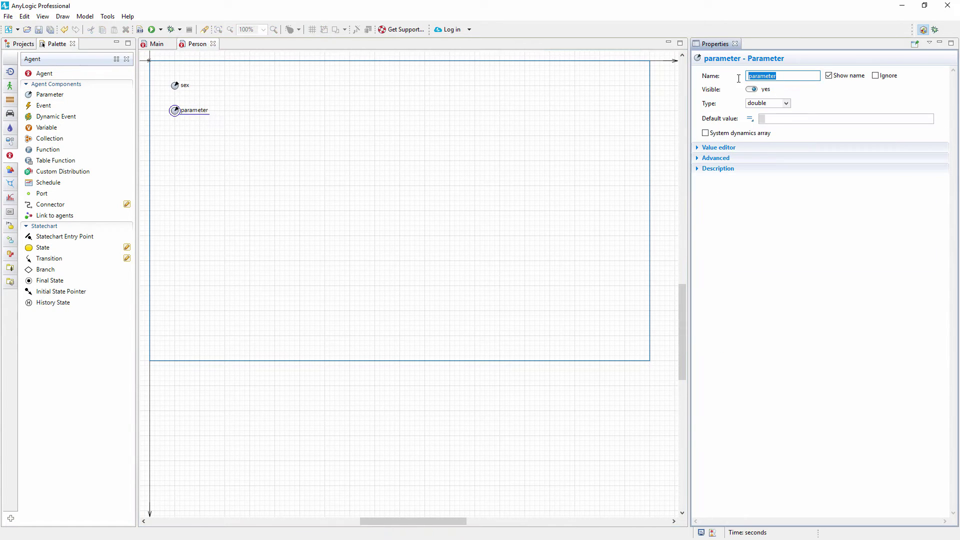
type("age")
left_click(786, 104)
left_click(770, 120)
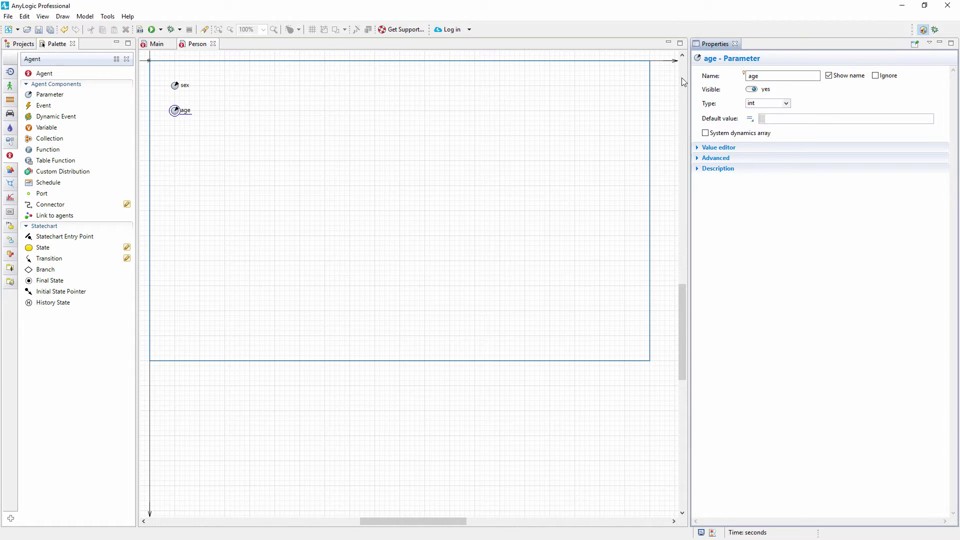
Step: Add a second Person parameter named salary
left_click_drag(49, 95, 175, 135)
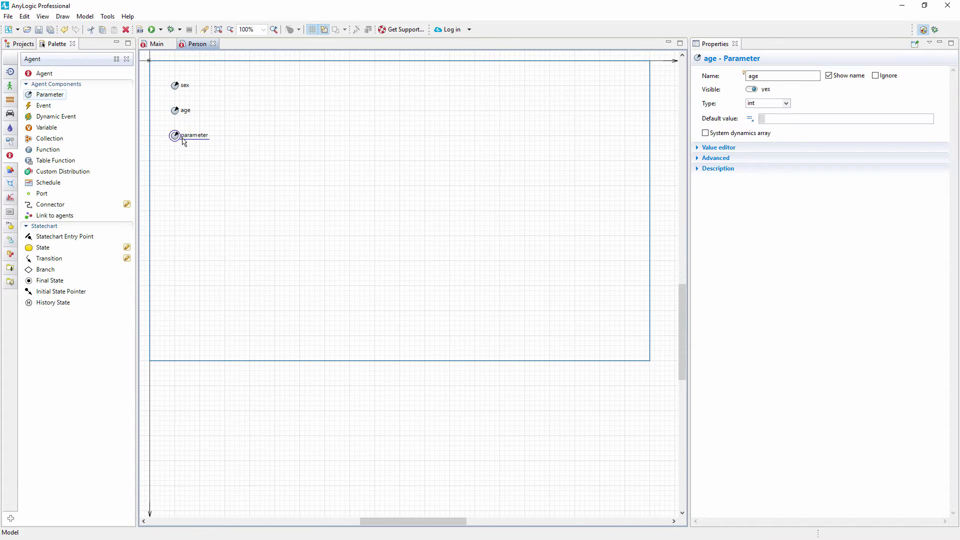
double_click(795, 76)
type("salary")
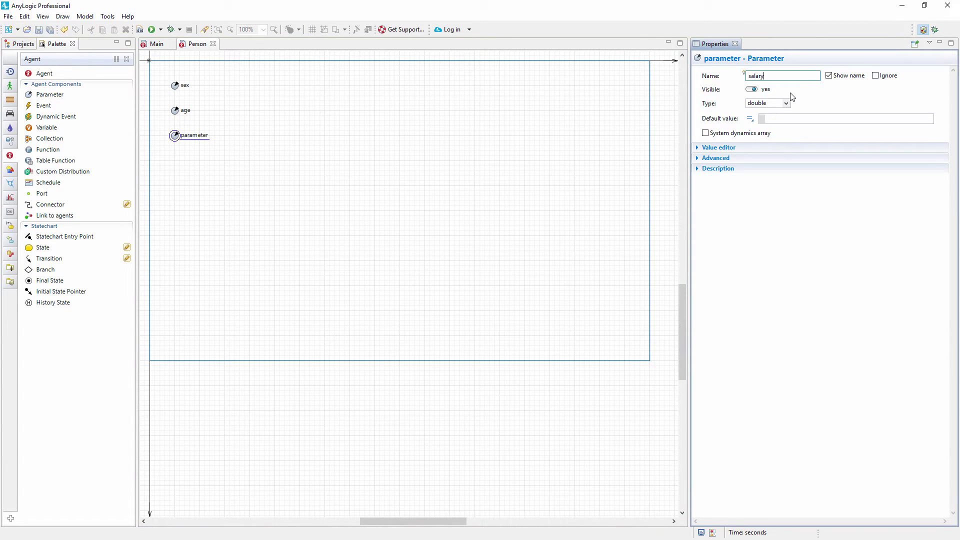
left_click(789, 106)
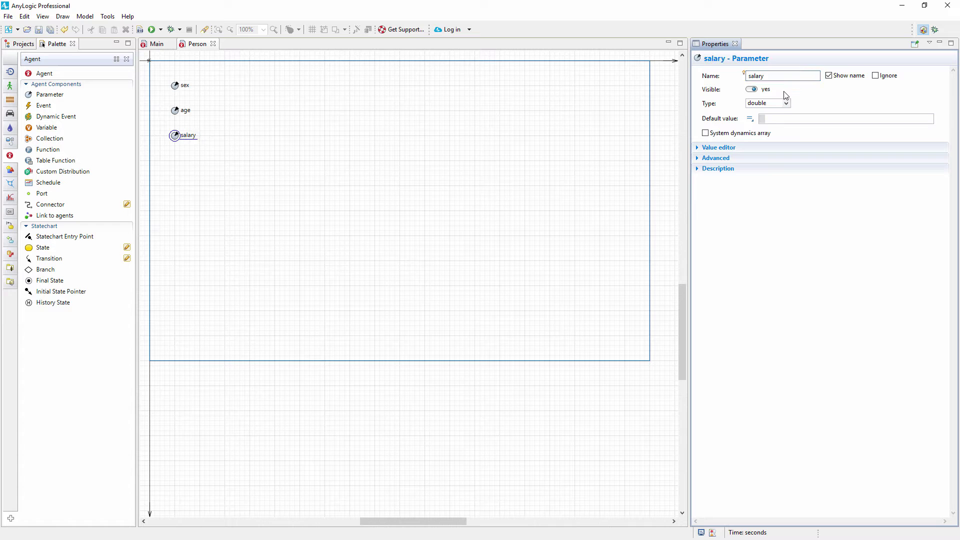
Step: Place a Custom Distribution on Main, rename it ageDistribution, and set its type to Discrete
left_click(157, 45)
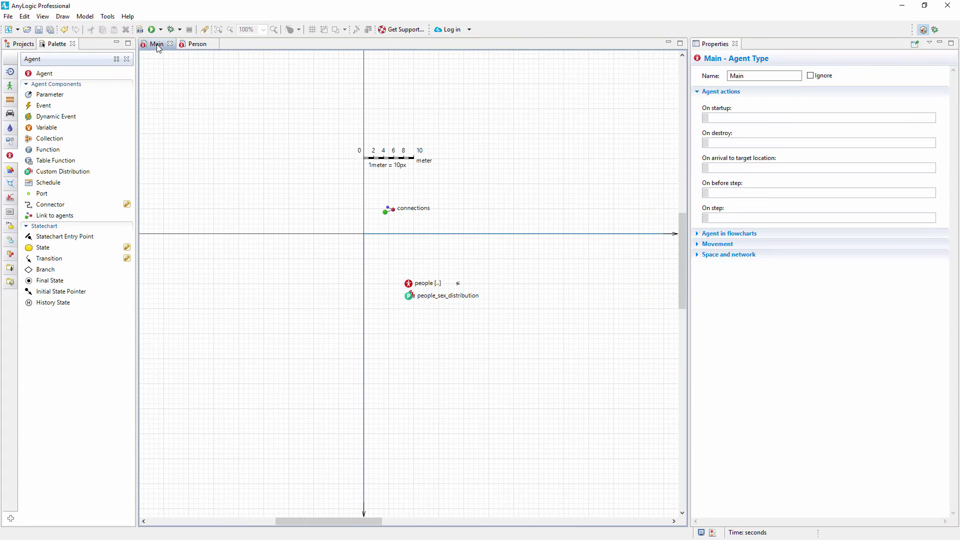
left_click_drag(28, 175, 410, 322)
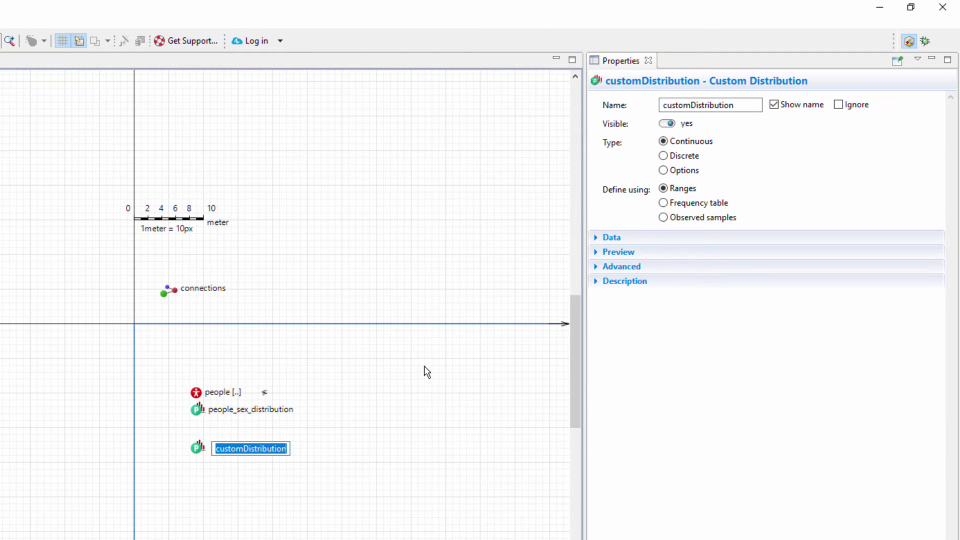
left_click_drag(691, 106, 665, 106)
key("BackSpace")
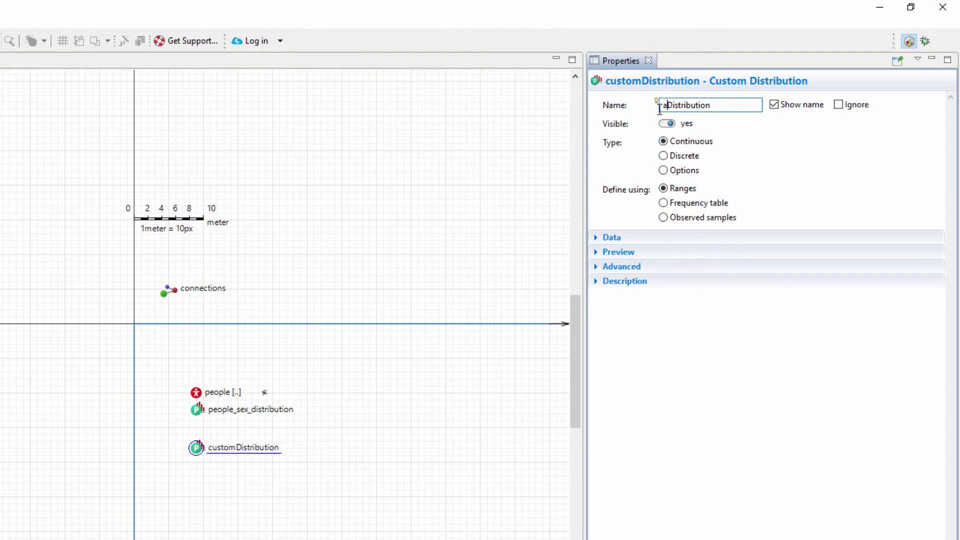
type("age")
left_click(691, 157)
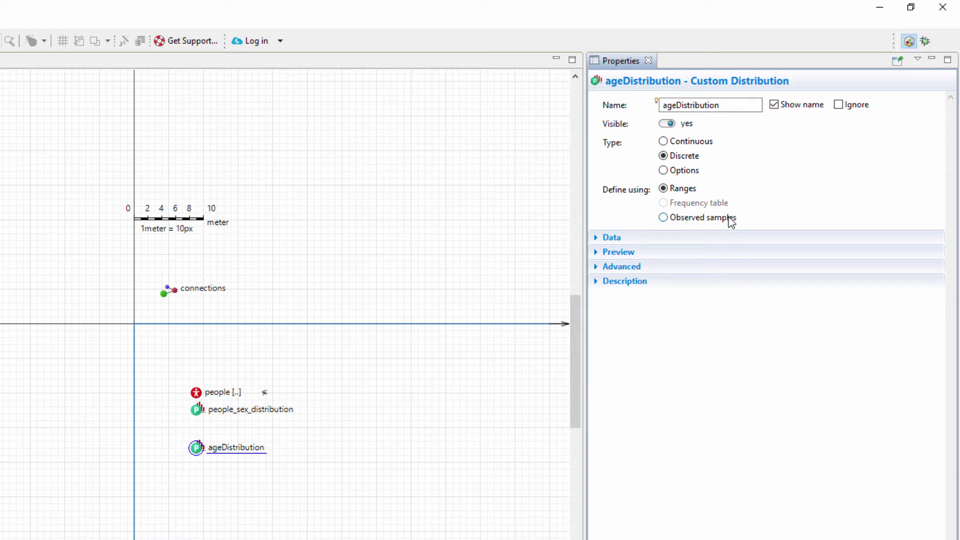
Step: Enter the first age ranges 0–18, 19–25 and 26–34 with observation counts 25, 10 and 12
left_click(613, 239)
left_click(643, 297)
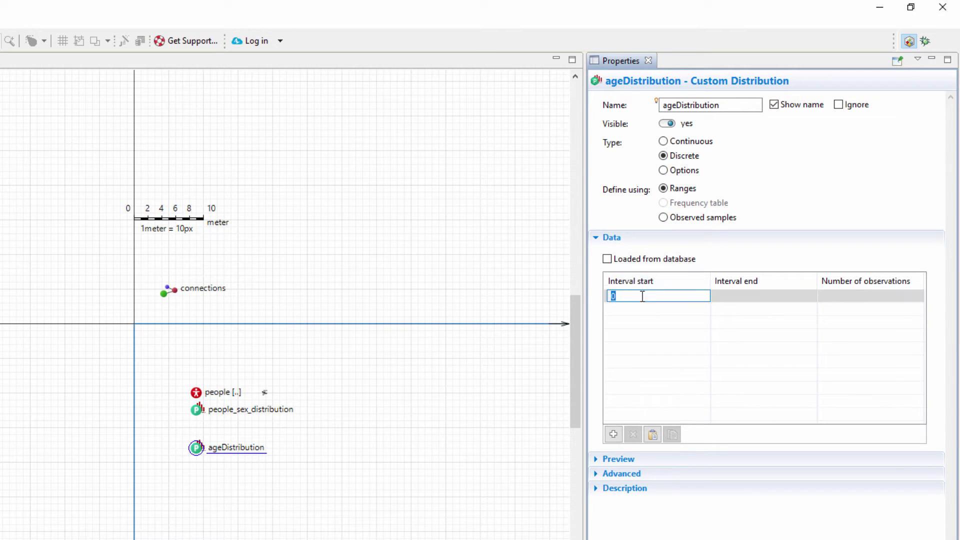
left_click(728, 296)
type("18")
left_click(827, 297)
type("25")
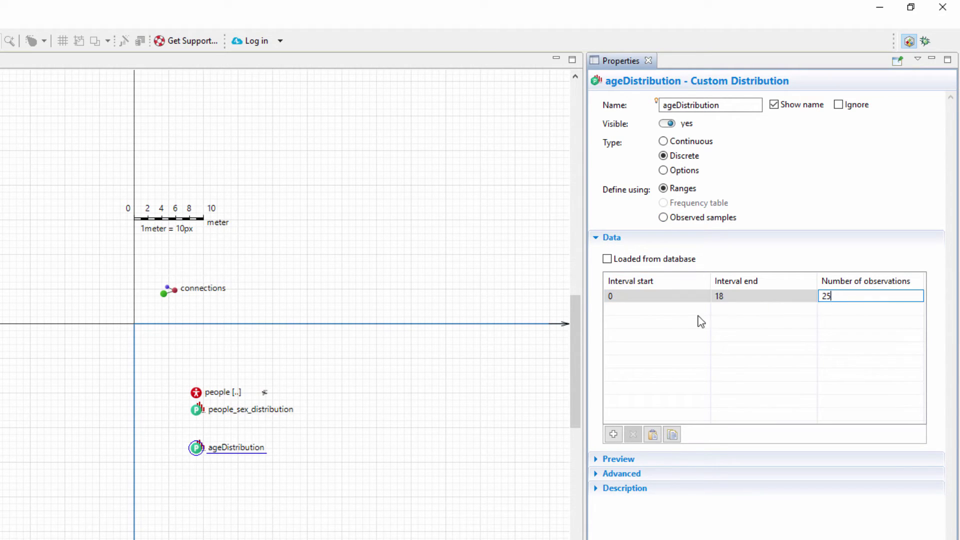
left_click(735, 310)
type("25")
left_click(825, 310)
type("10")
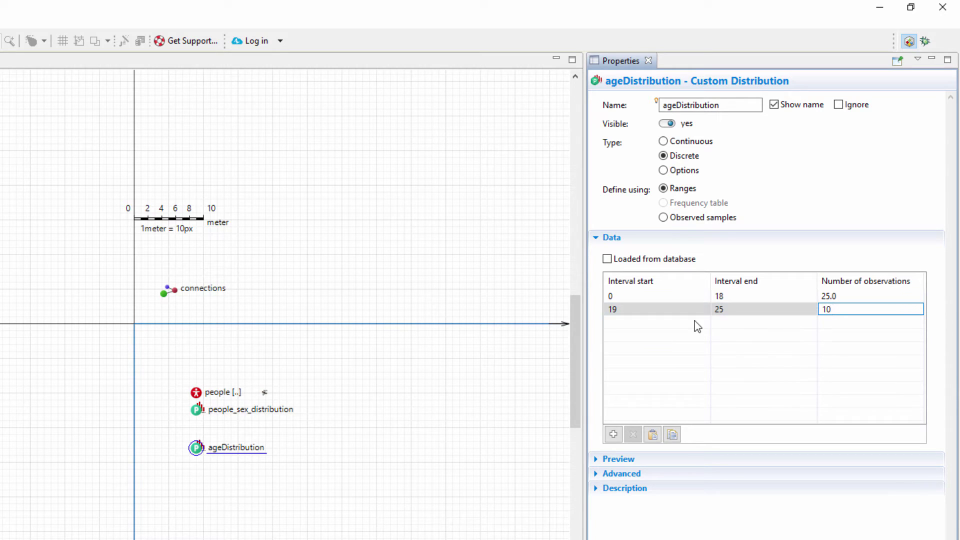
left_click(739, 322)
left_click(824, 322)
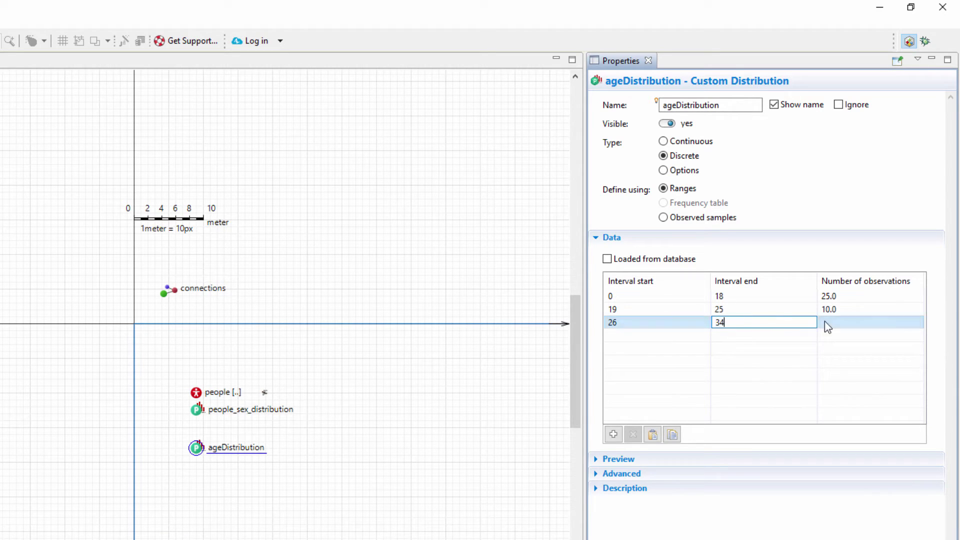
type("12")
Step: Add ranges 35–54, 55–64 (13) and 65–105 (15), then show the histogram preview
left_click(671, 337)
left_click(730, 336)
type("54")
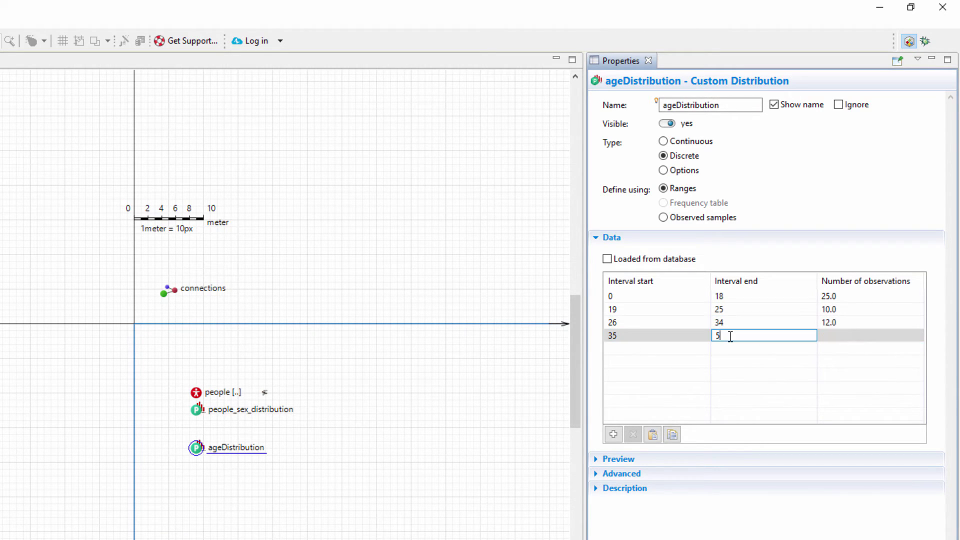
left_click(849, 332)
left_click(722, 346)
left_click(724, 348)
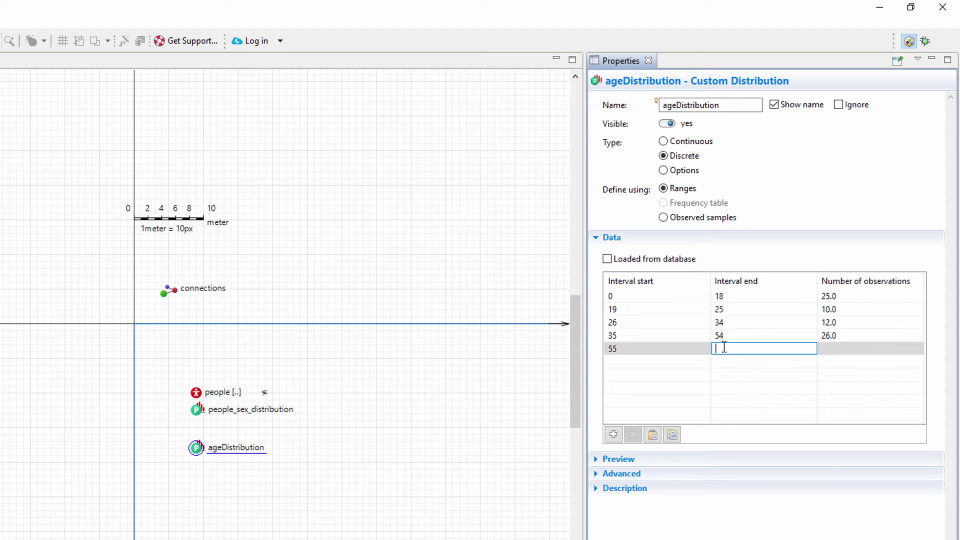
type("64")
left_click(824, 346)
type("13")
left_click(737, 359)
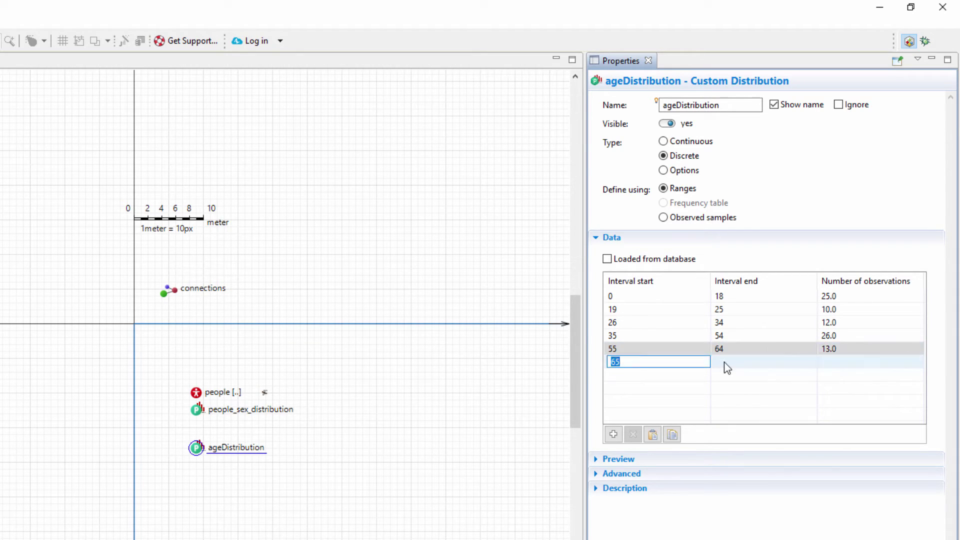
left_click(725, 361)
type("105")
left_click(827, 362)
type("15")
left_click(783, 448)
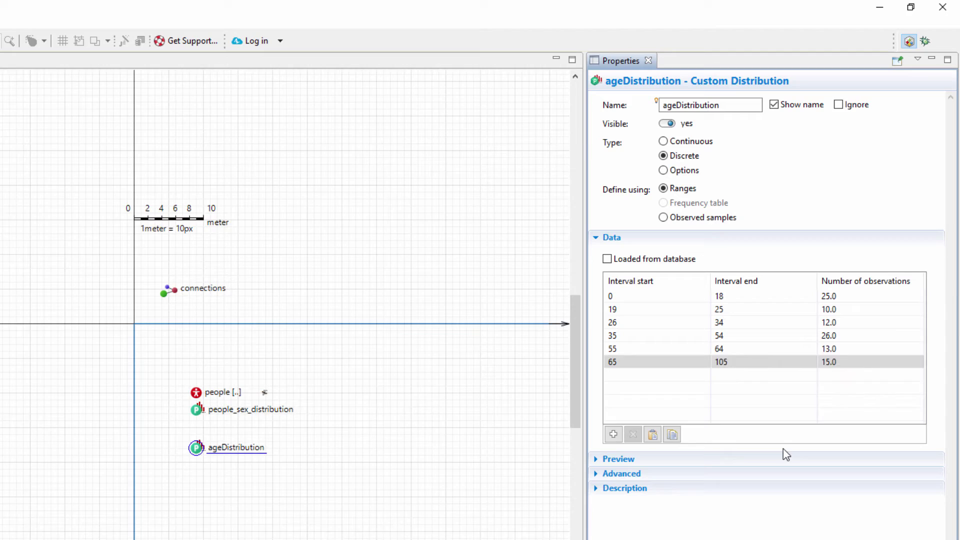
left_click(620, 407)
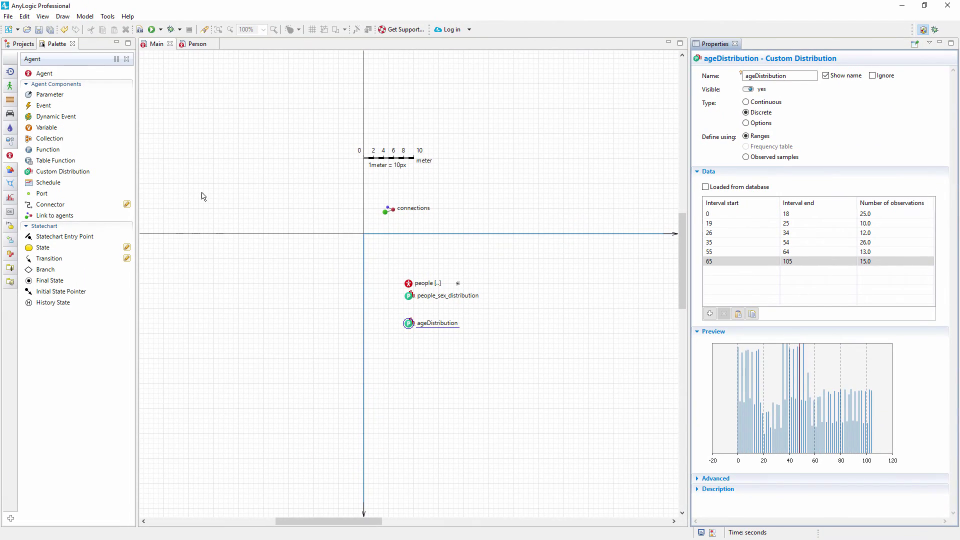
Step: Add a Discrete Custom Distribution named salaryDistribution using observed samples loaded from the database
left_click_drag(30, 172, 411, 353)
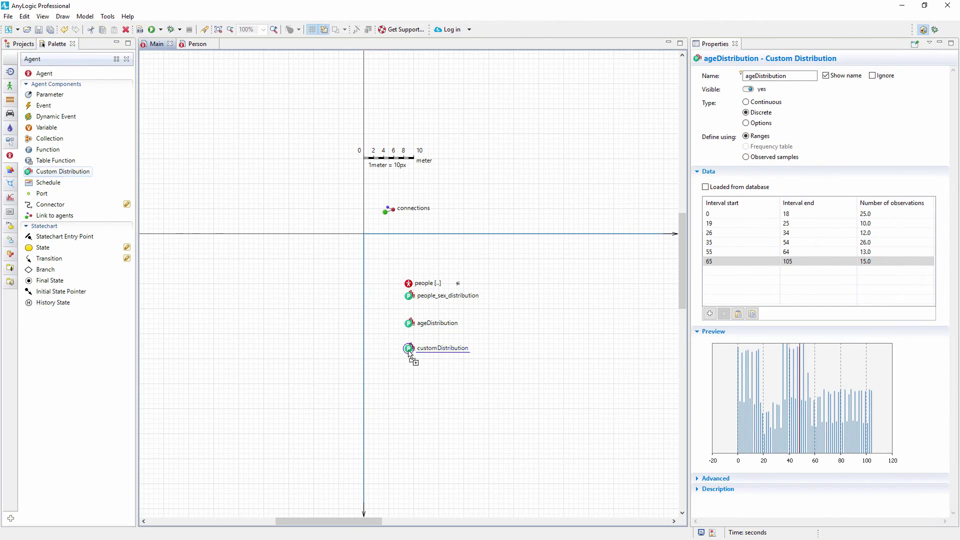
left_click_drag(746, 76, 765, 76)
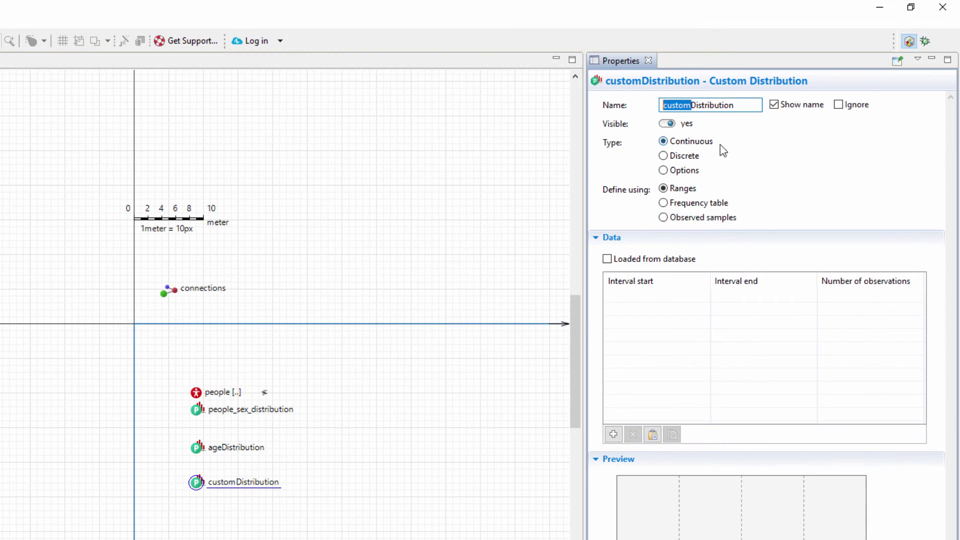
type("salary")
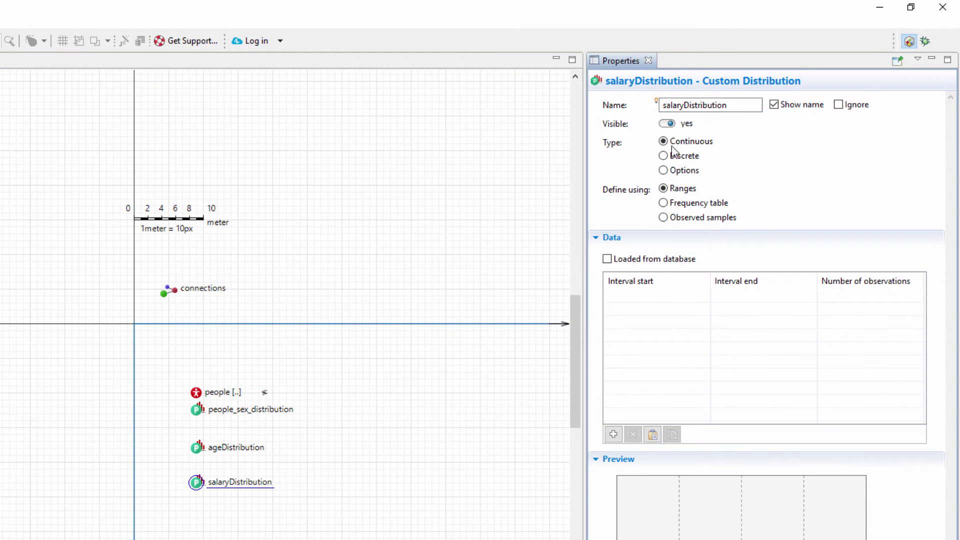
left_click(672, 156)
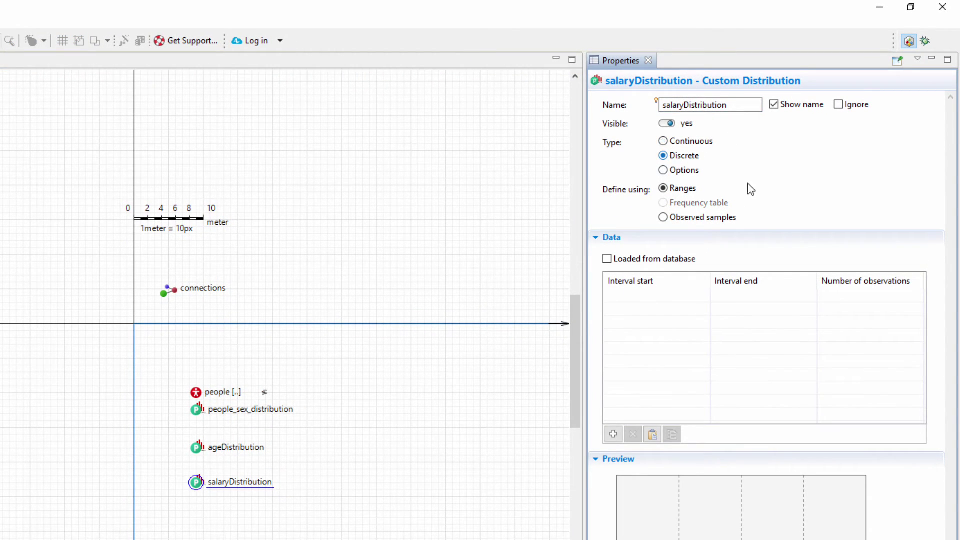
left_click(668, 218)
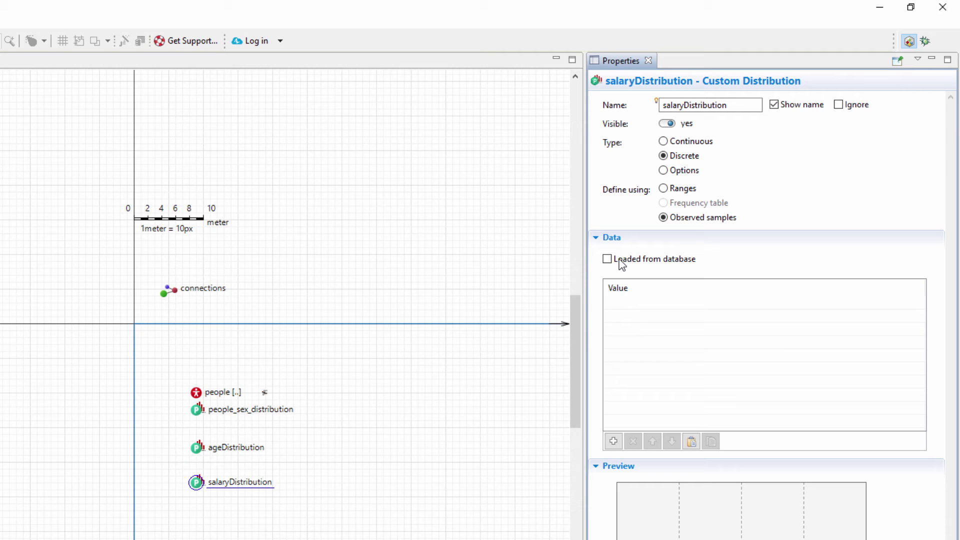
left_click(608, 259)
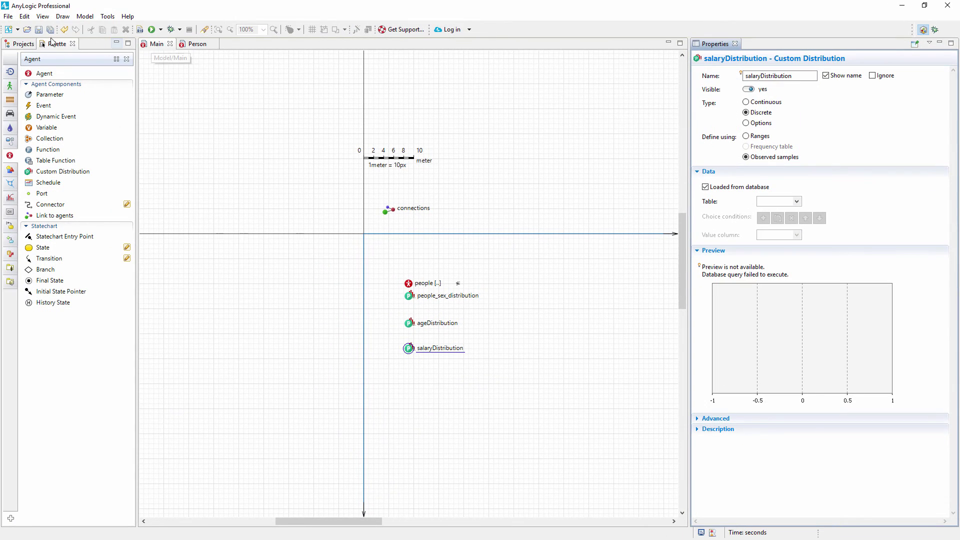
Step: Open the salaries database table from the project tree to inspect its data
left_click(23, 44)
left_click(19, 110)
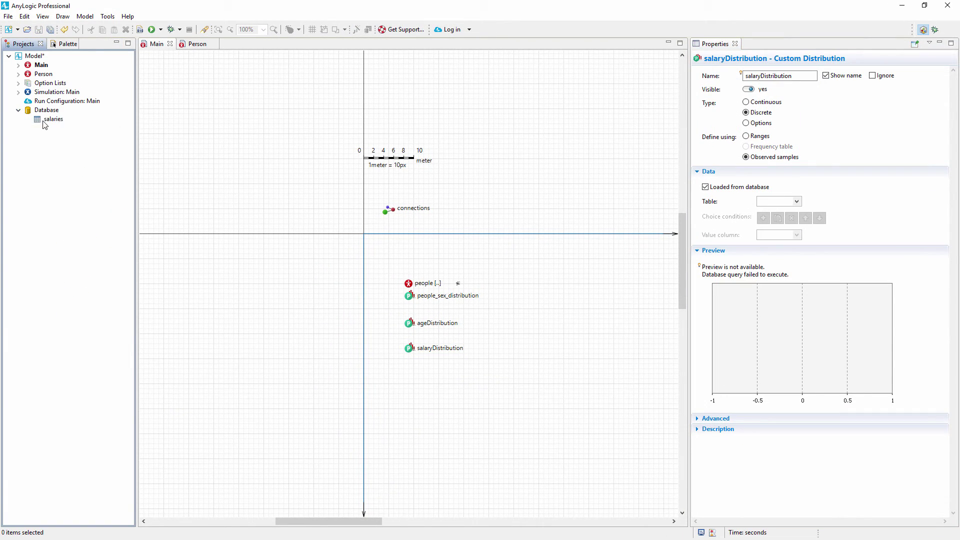
double_click(44, 121)
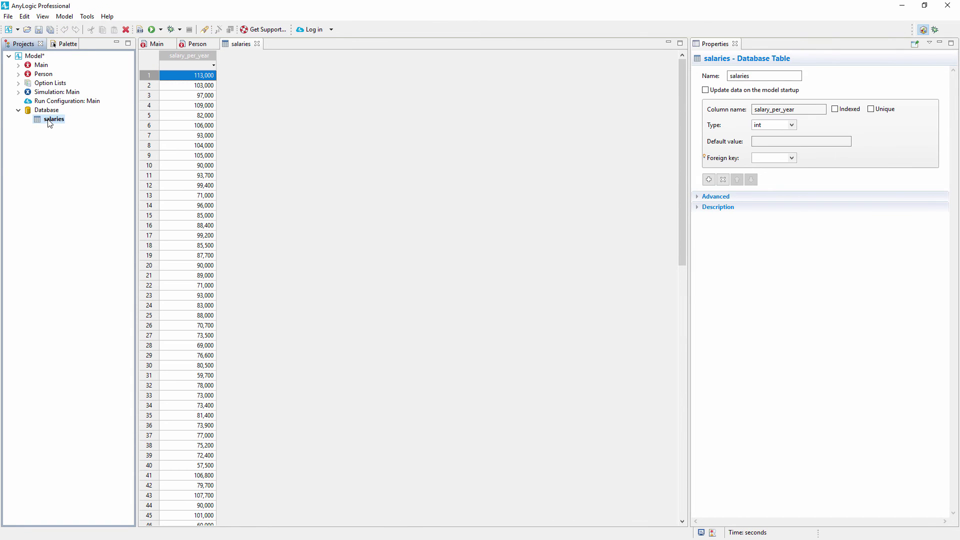
Step: Set salaryDistribution's table to salaries and its value column to salary_per_year
left_click(157, 44)
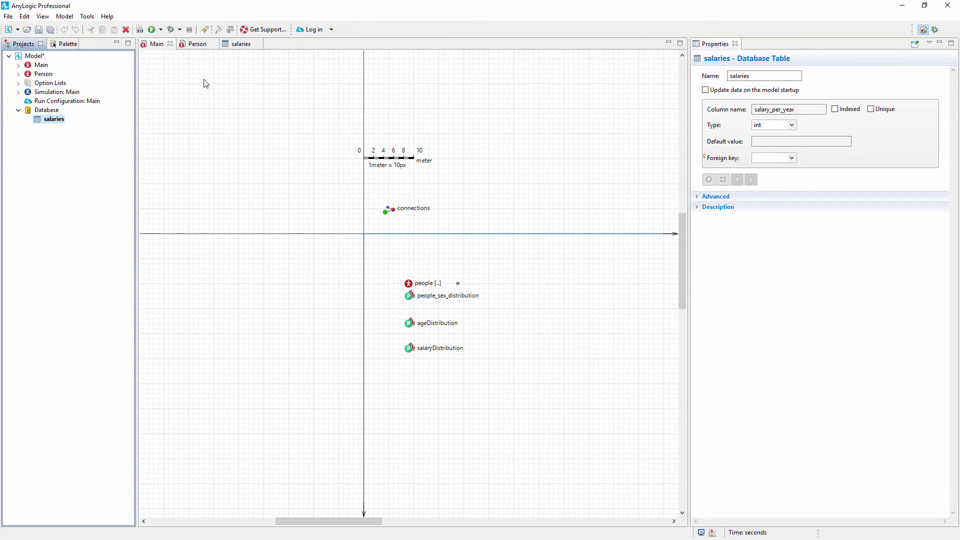
left_click(409, 348)
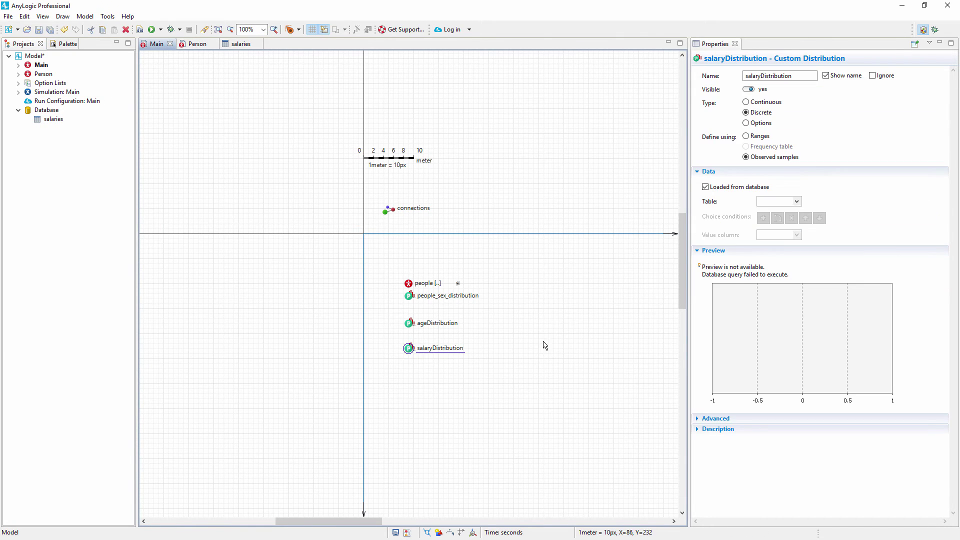
left_click(796, 201)
left_click(790, 222)
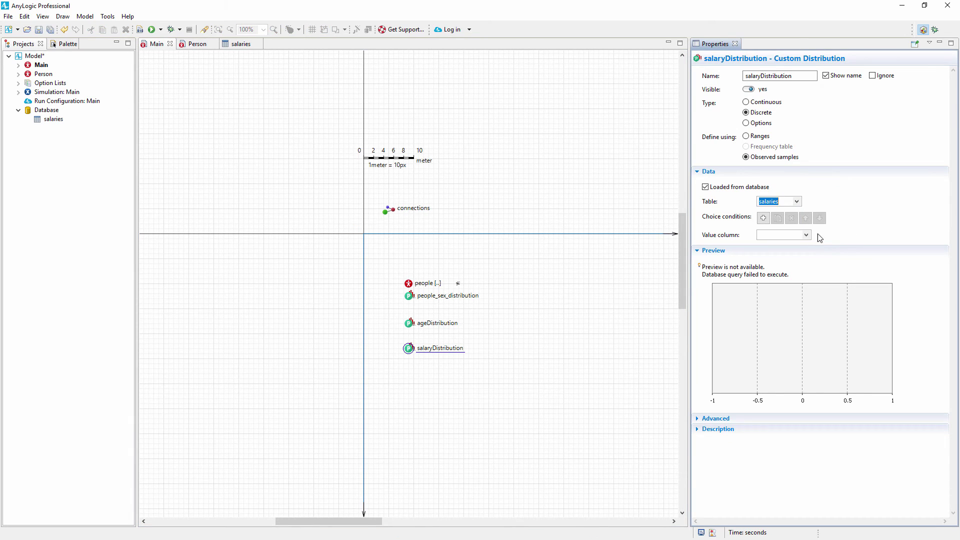
left_click(806, 235)
left_click(780, 253)
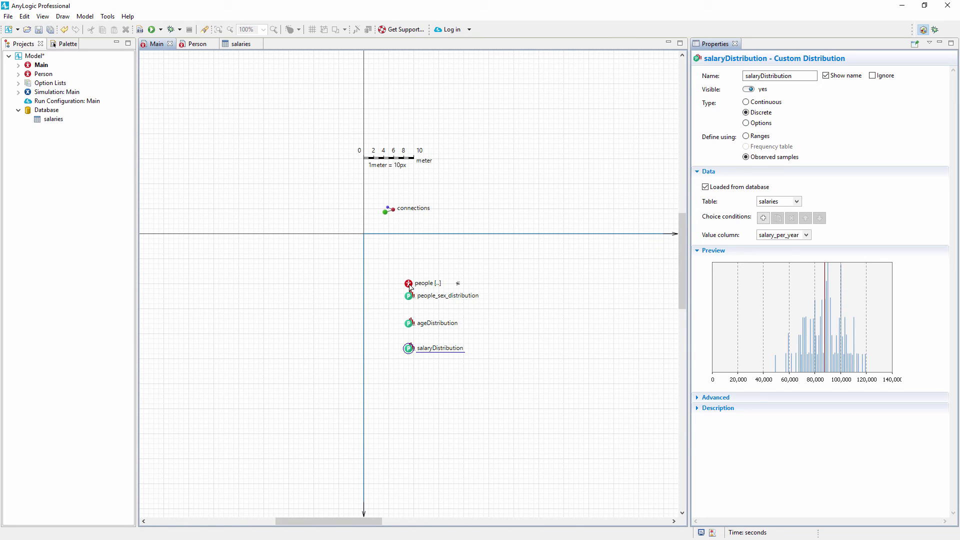
Step: Set the people population's age to ageDistribution() and salary to salaryDistribution()
left_click(410, 285)
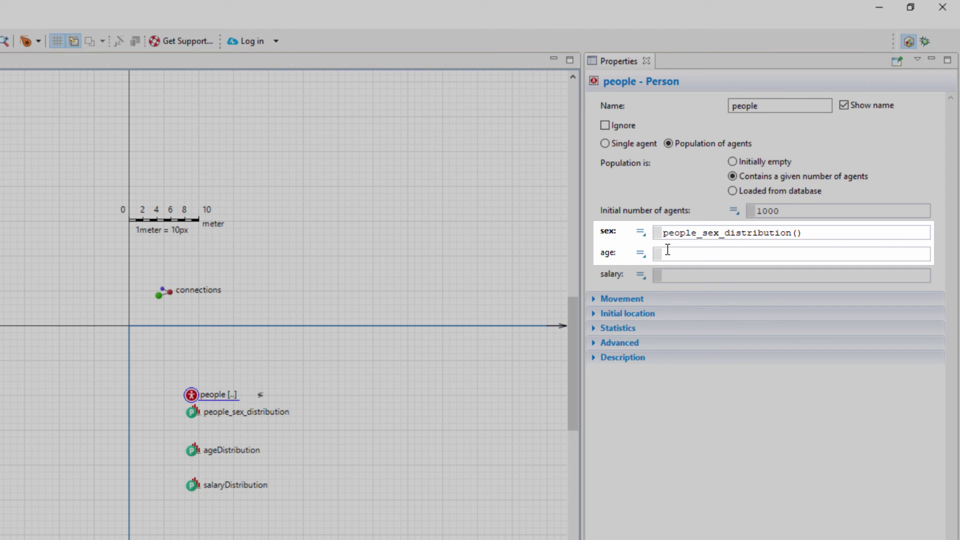
left_click(673, 254)
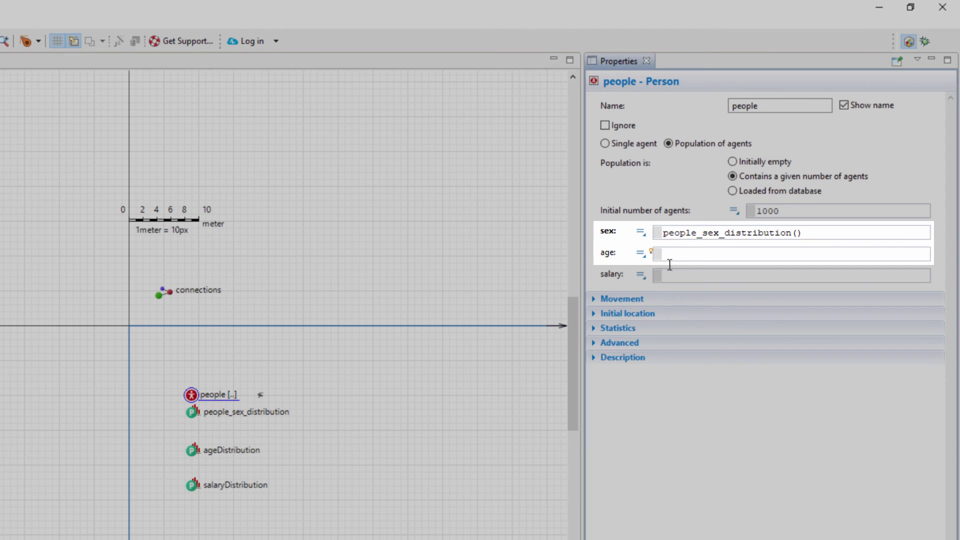
type("ageDistribution()")
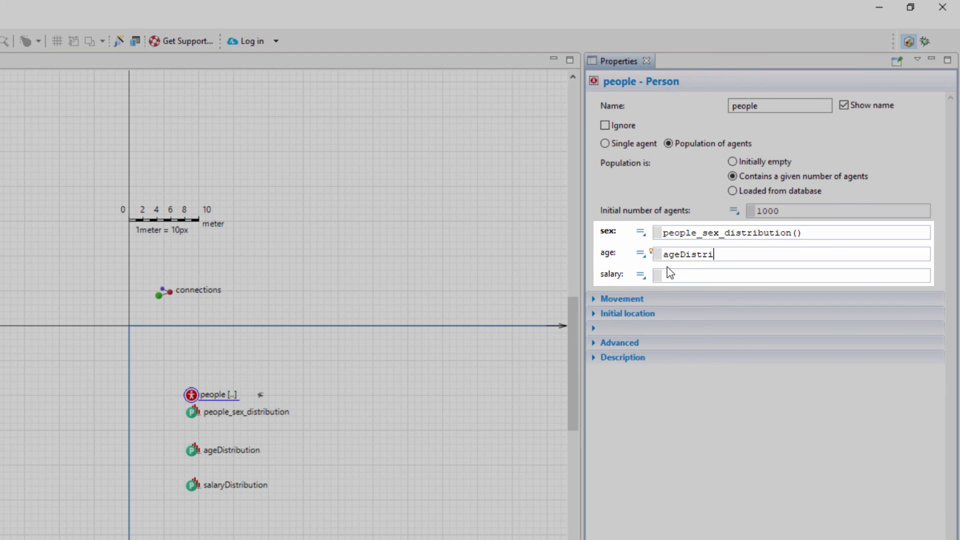
left_click(672, 277)
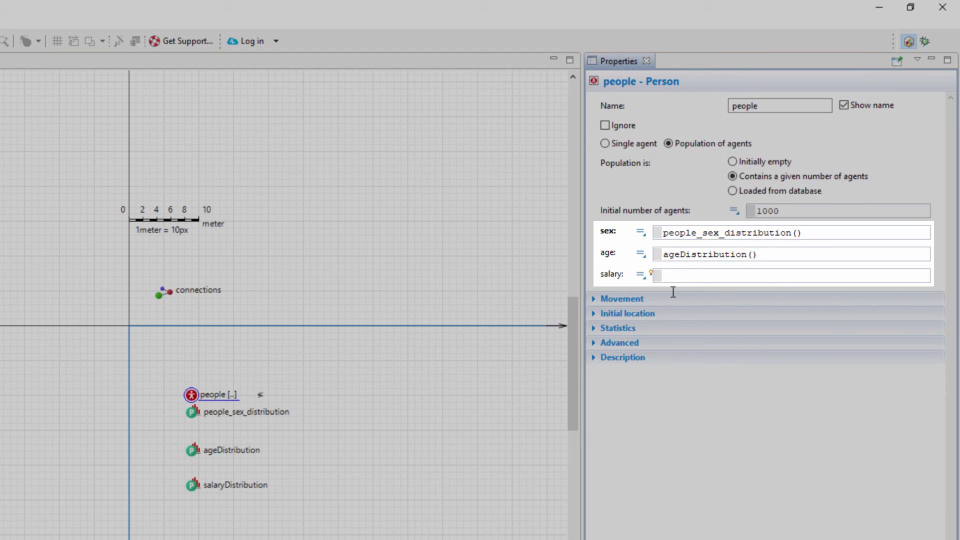
type("salaryDistribution()")
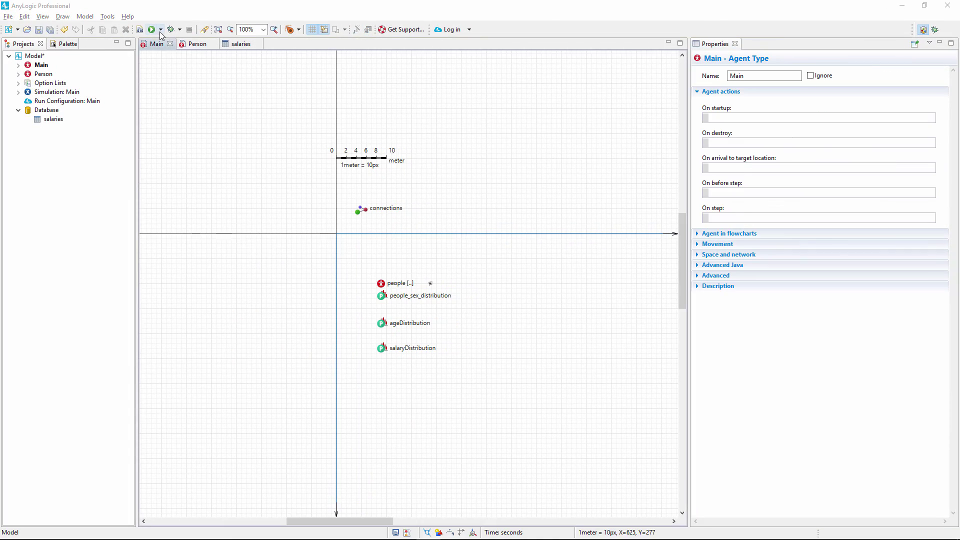
Step: Run the Model Simulation experiment and open the people population to view an agent
left_click(161, 29)
left_click(165, 44)
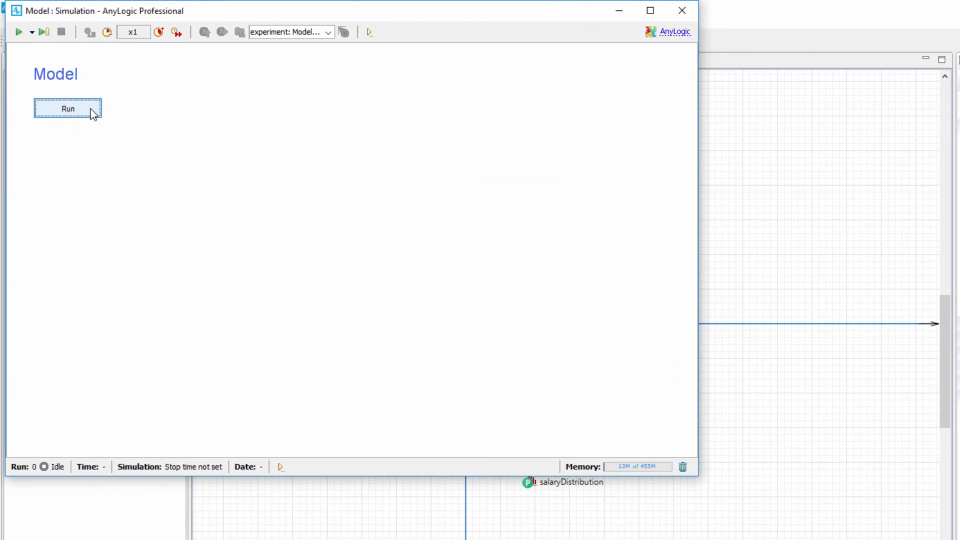
left_click(93, 114)
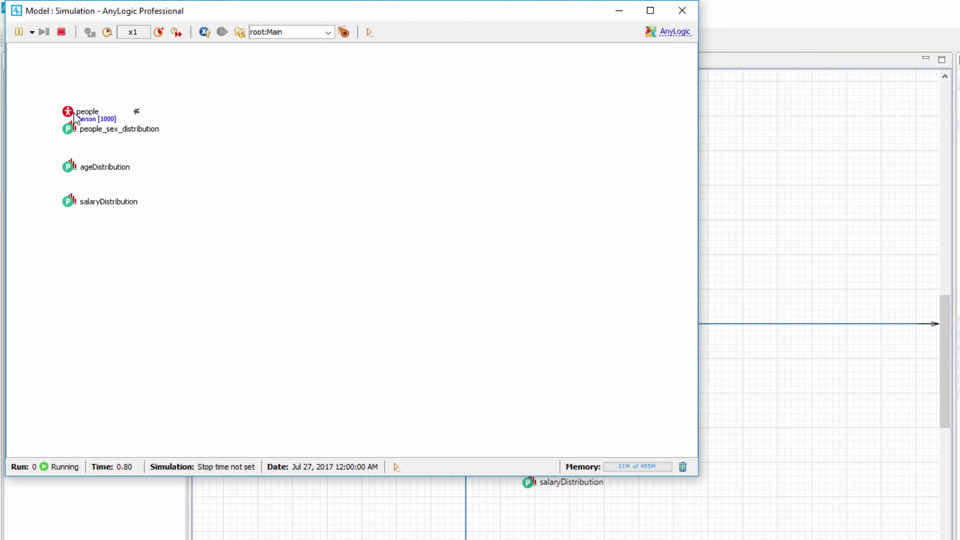
double_click(73, 115)
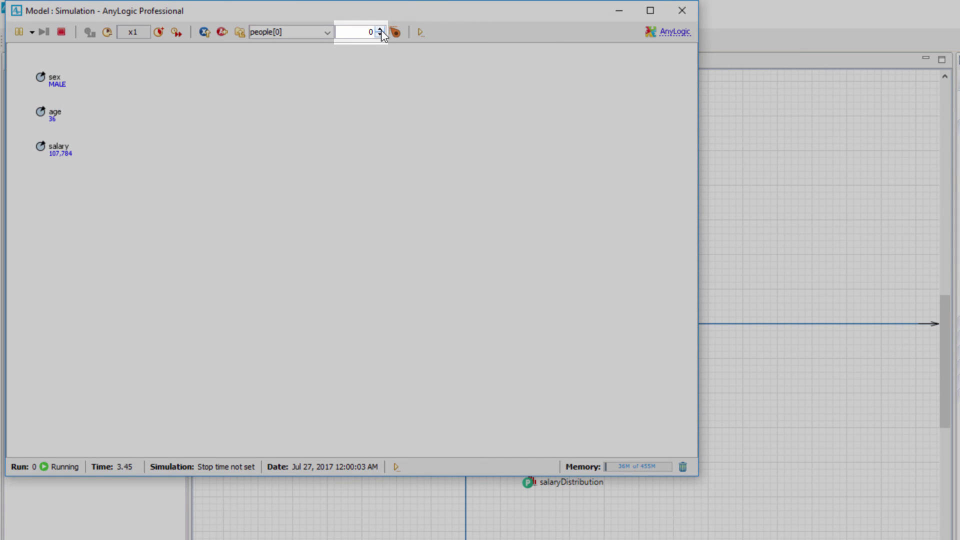
Step: Step through people agents up to people[7], checking their sex, age and salary
left_click(381, 29)
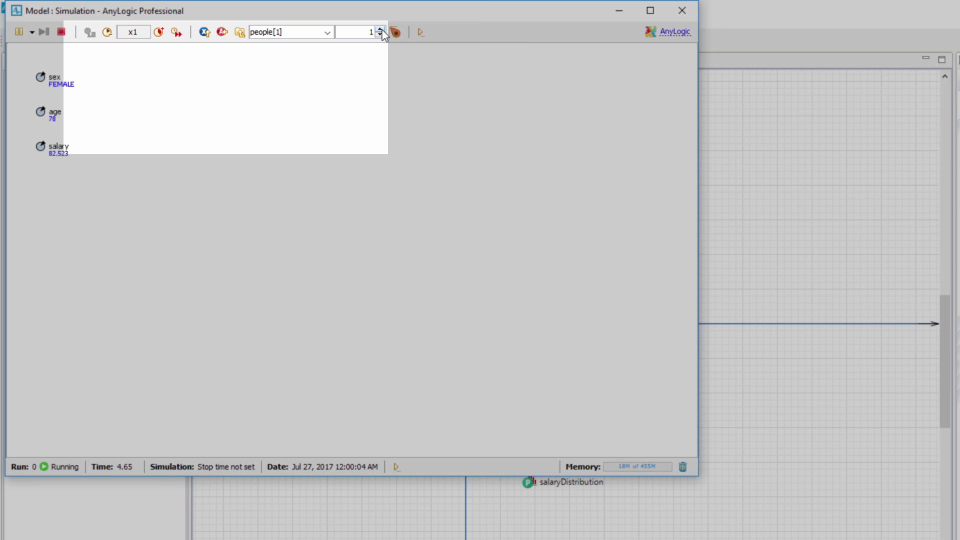
left_click(381, 29)
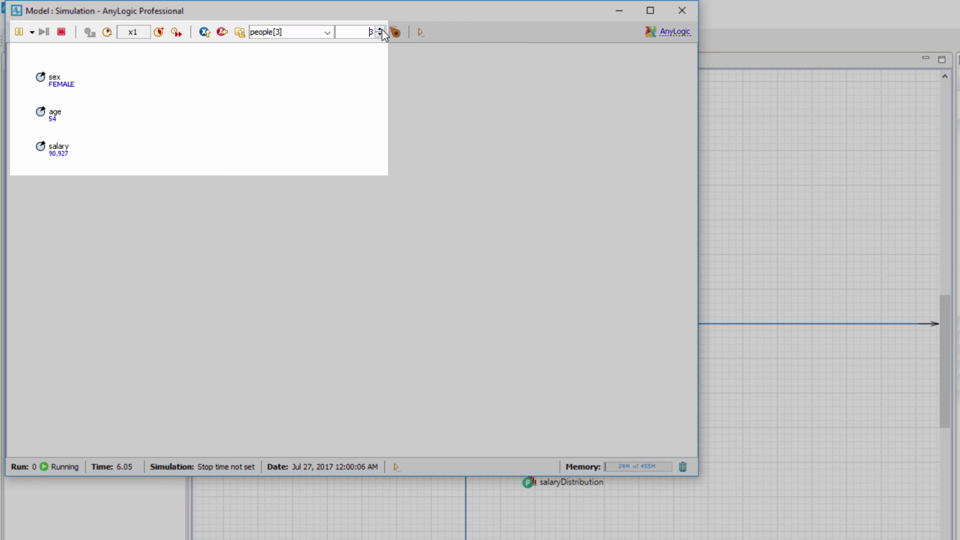
left_click(381, 29)
left_click(381, 29)
left_click(381, 29)
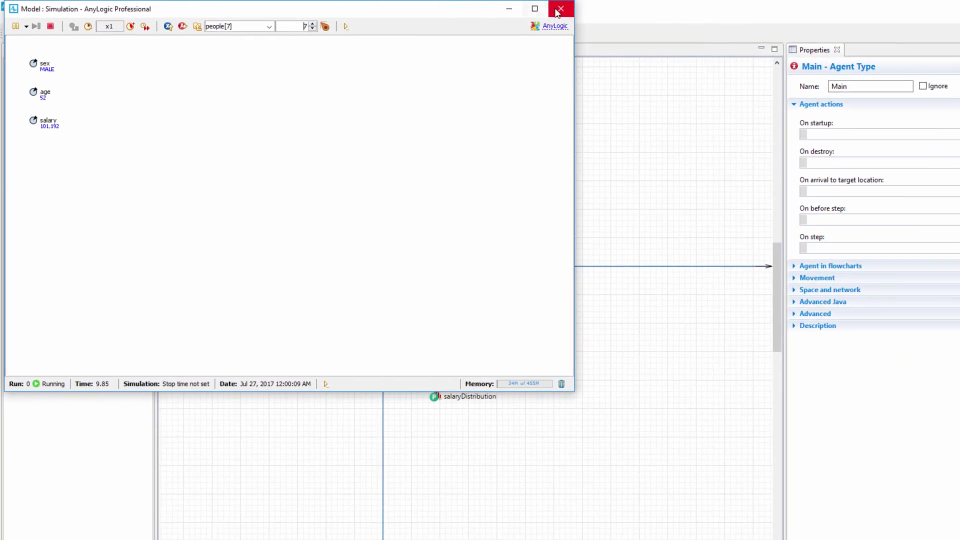